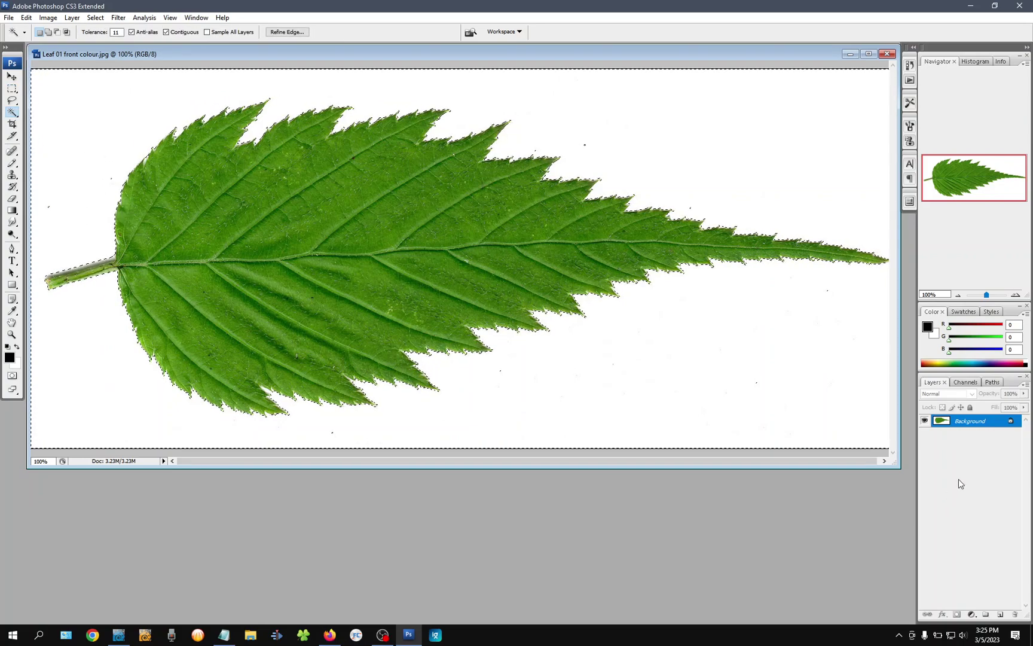
# Convert the Background to a regular layer named Layer 0, delete the selected white surroundings of the leaf, and deselect.
pyautogui.doubleClick(942, 422)
pyautogui.click(611, 206)
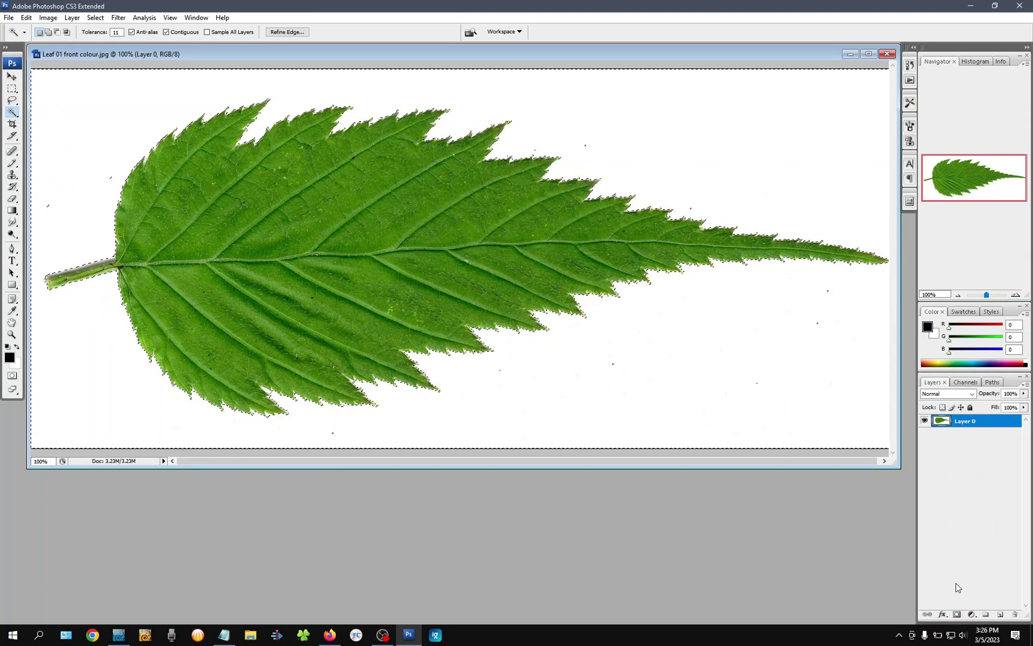
pyautogui.press('Delete')
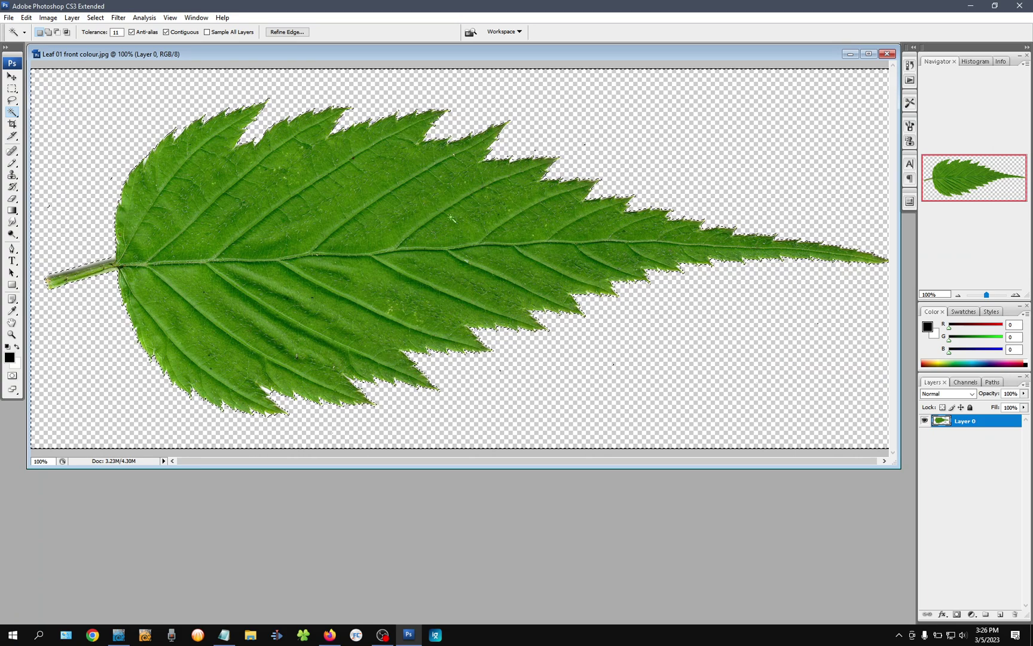
pyautogui.hotkey('ctrl', 'd')
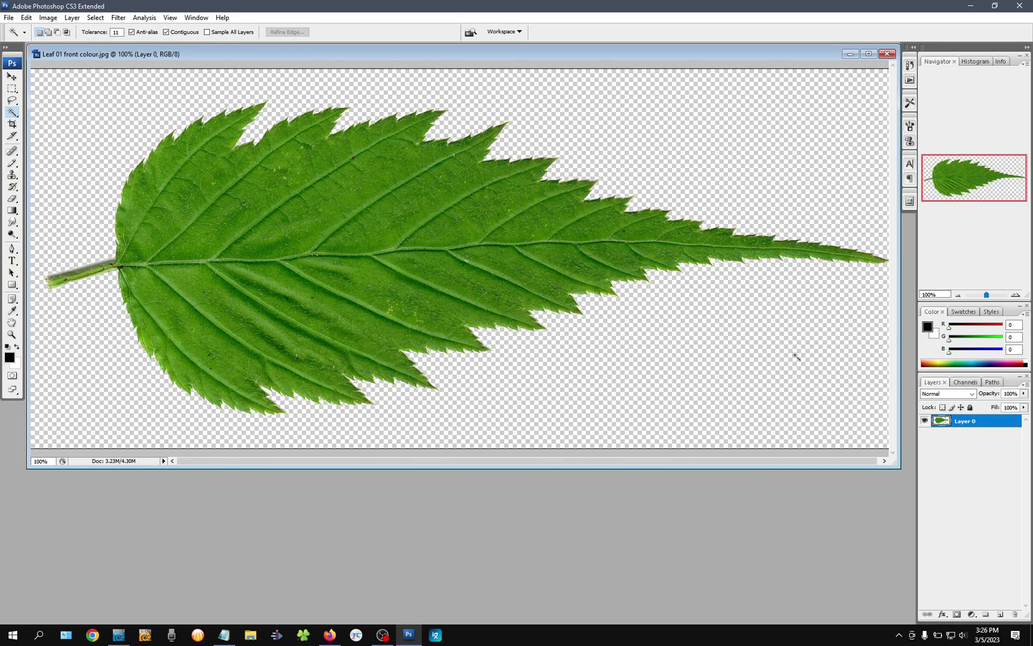
# Add a new layer filled with a green sampled from the leaf and place it beneath Layer 0.
pyautogui.click(1000, 614)
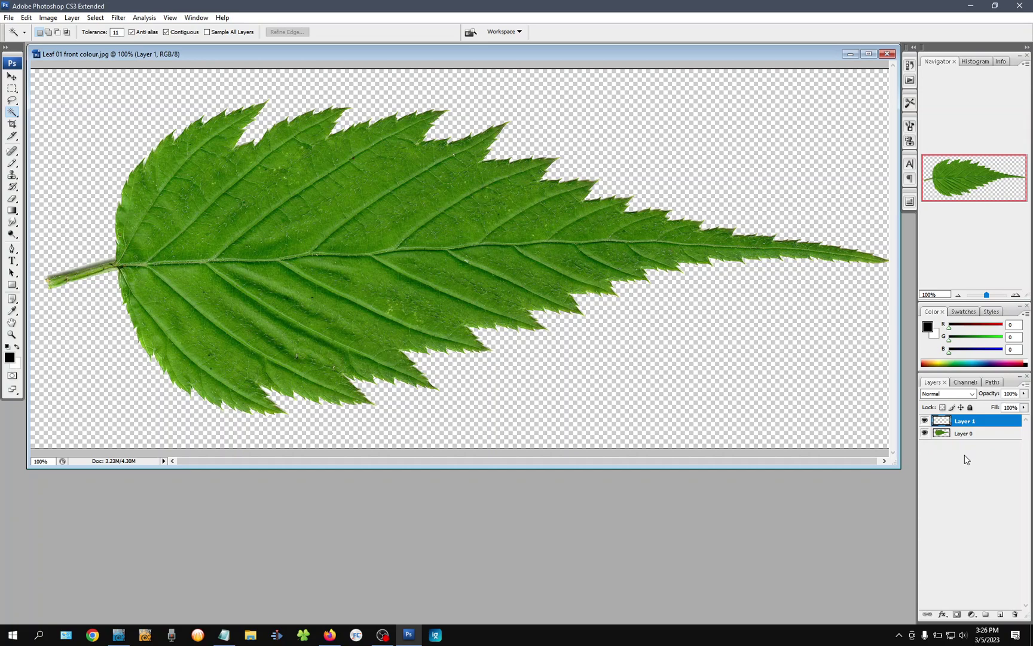
pyautogui.press('g')
pyautogui.keyDown('alt'); pyautogui.click(390, 198); pyautogui.keyUp('alt')
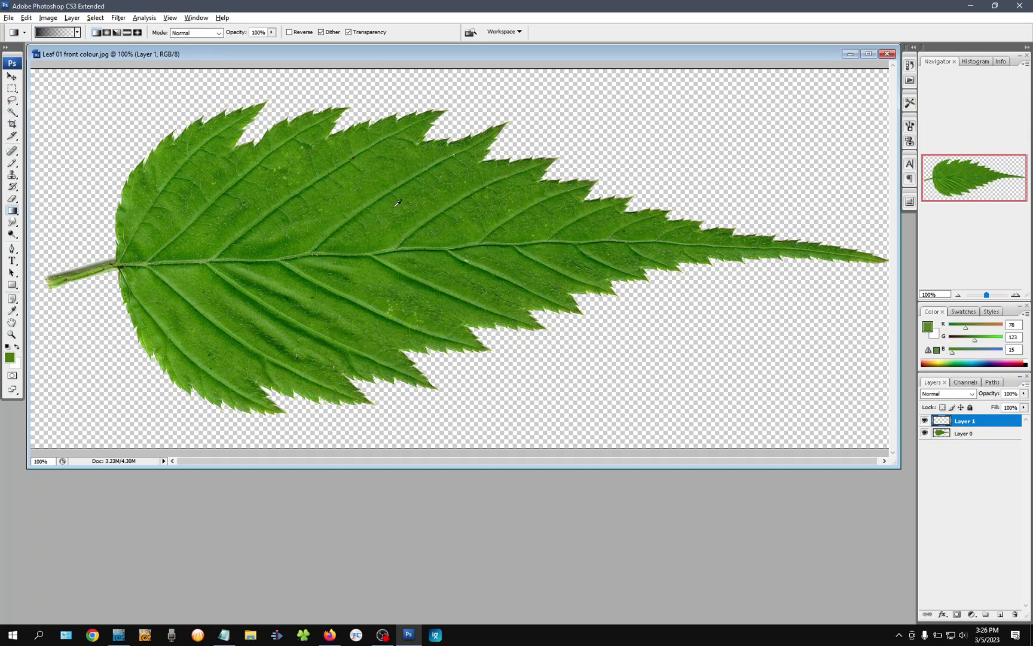
pyautogui.hotkey('alt', 'BackSpace')
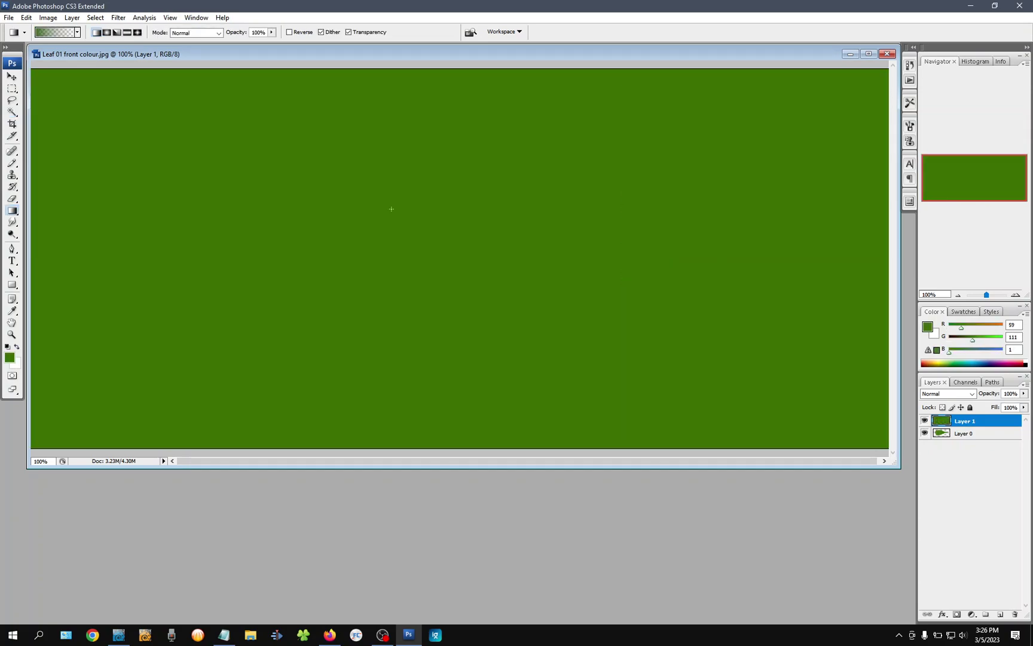
pyautogui.moveTo(970, 426); pyautogui.dragTo(962, 461)
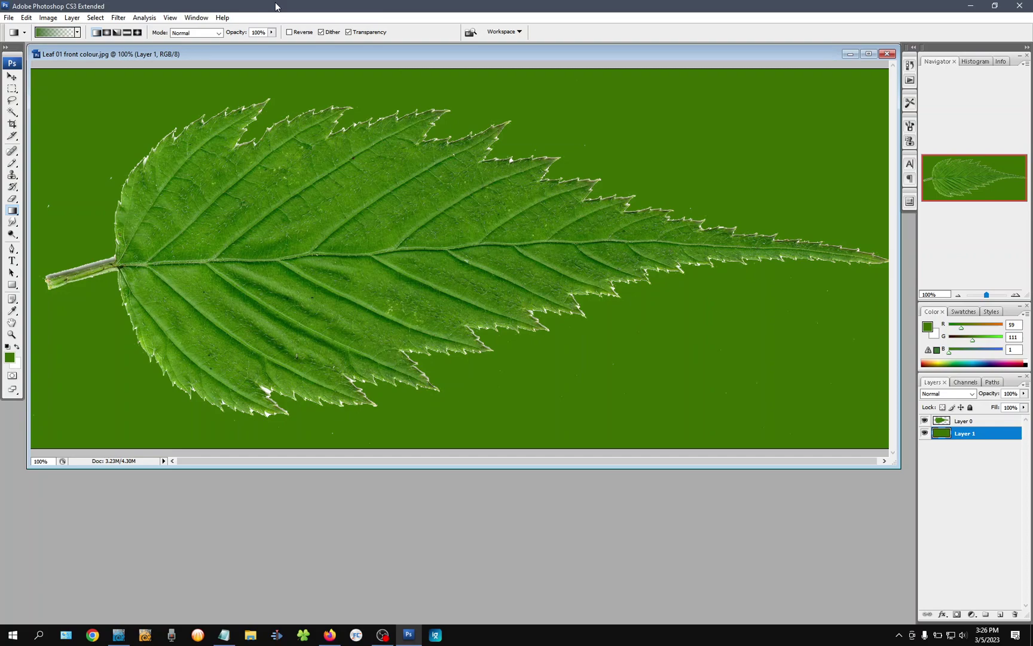
# Load the leaf outline of Layer 0 as a selection and contract it by 2 pixels.
pyautogui.keyDown('ctrl'); pyautogui.click(942, 424); pyautogui.keyUp('ctrl')
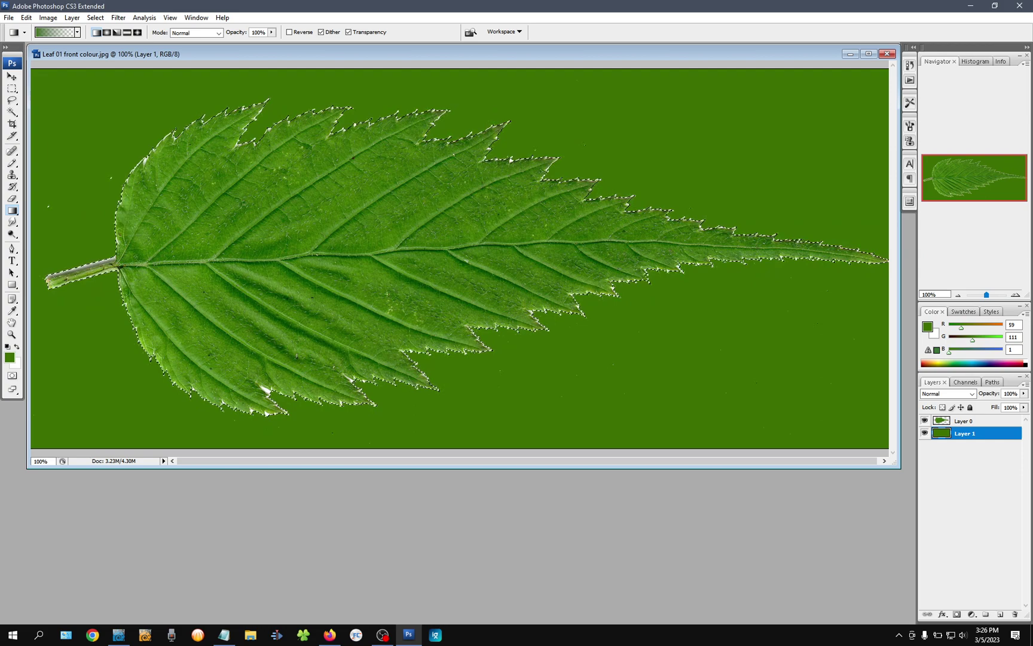
pyautogui.hotkey('alt', 's')
pyautogui.press('m')
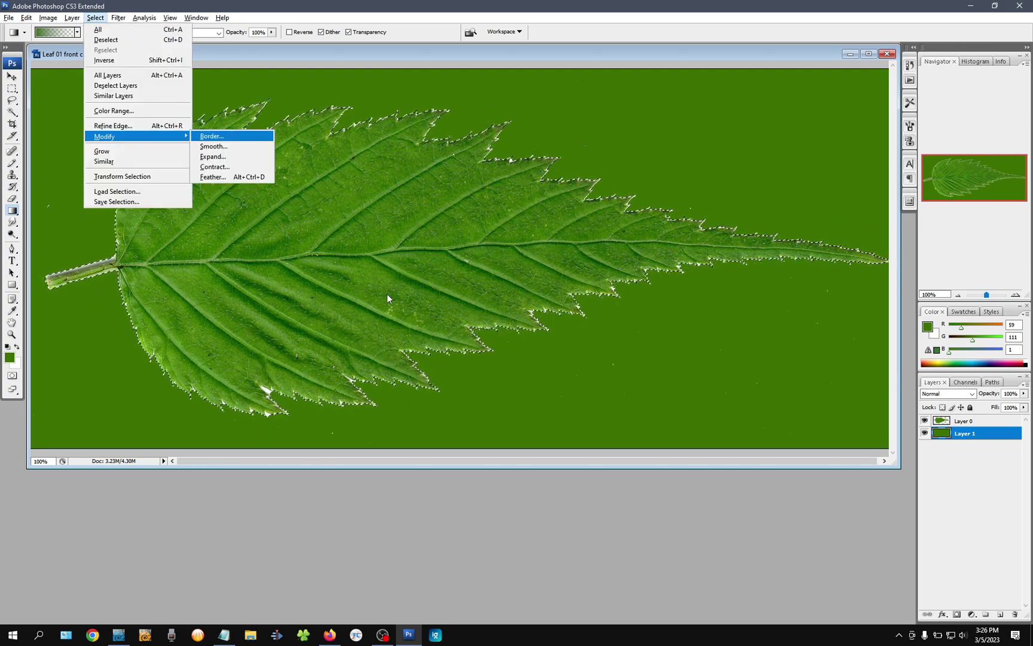
pyautogui.press('Down')
pyautogui.press('Down')
pyautogui.press('Down')
pyautogui.press('Return')
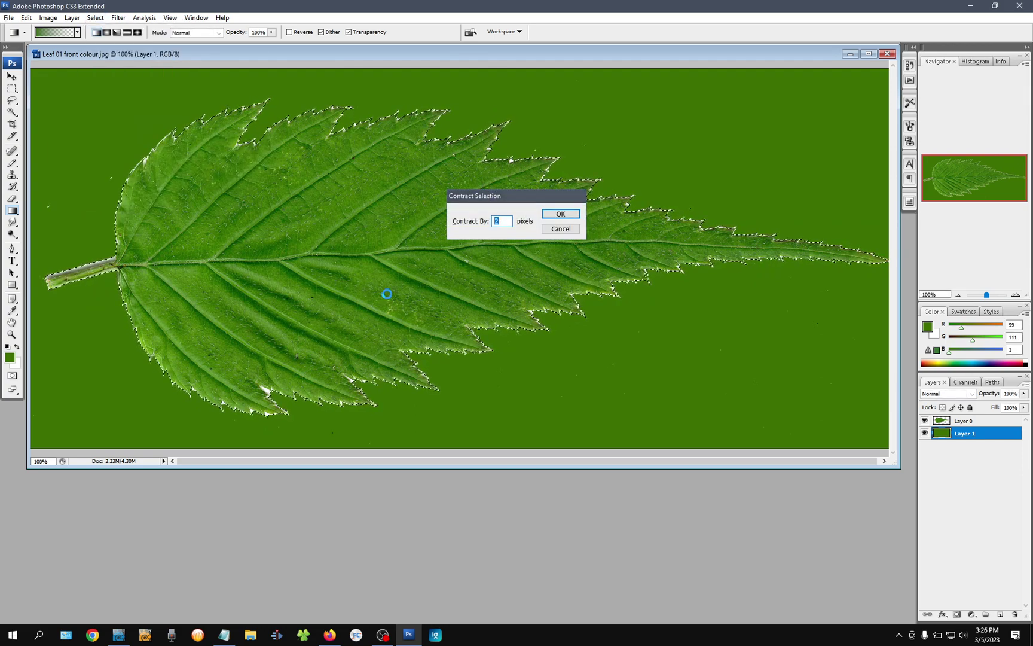
pyautogui.press('Return')
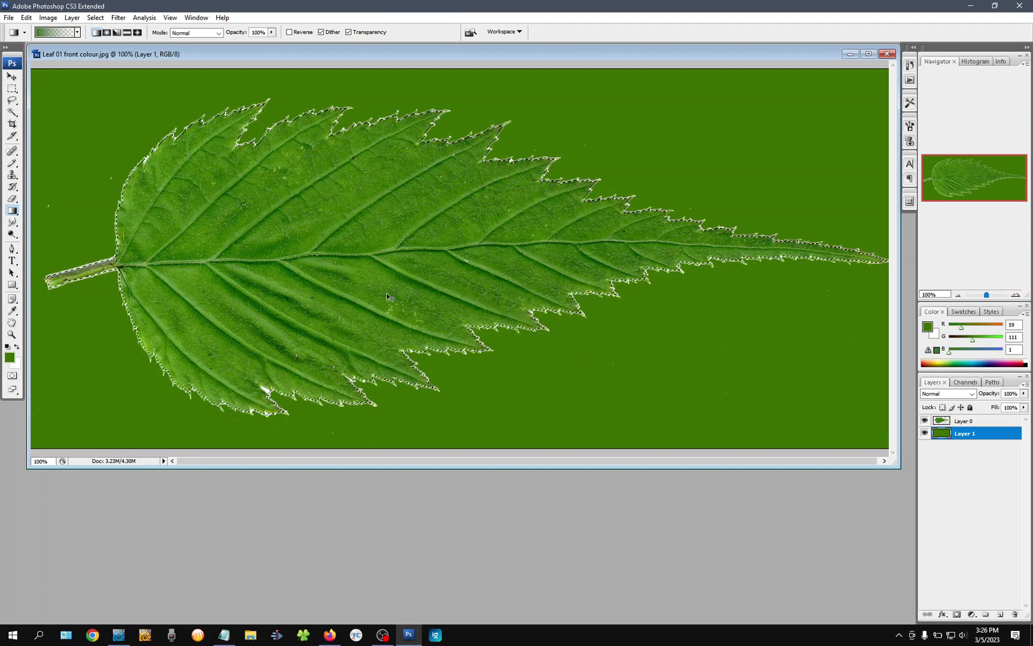
# Invert the contracted selection, delete the outer fringe of the leaf from Layer 0, and deselect.
pyautogui.hotkey('ctrl', 'shift', 'i')
pyautogui.press('Delete')
pyautogui.hotkey('alt', 'BackSpace')
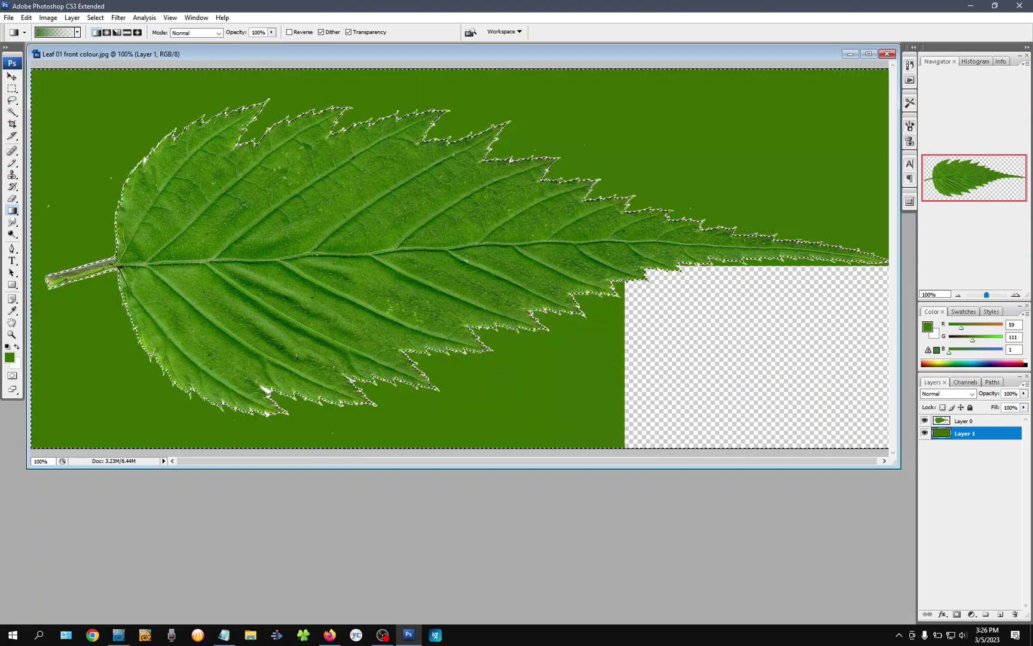
pyautogui.click(967, 421)
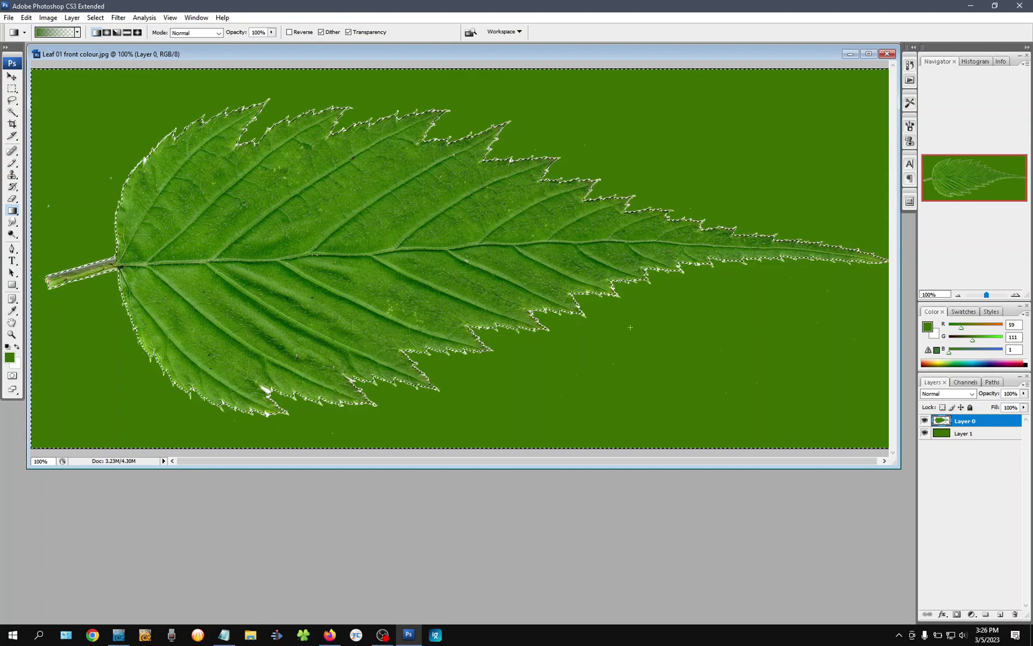
pyautogui.hotkey('ctrl', 'd')
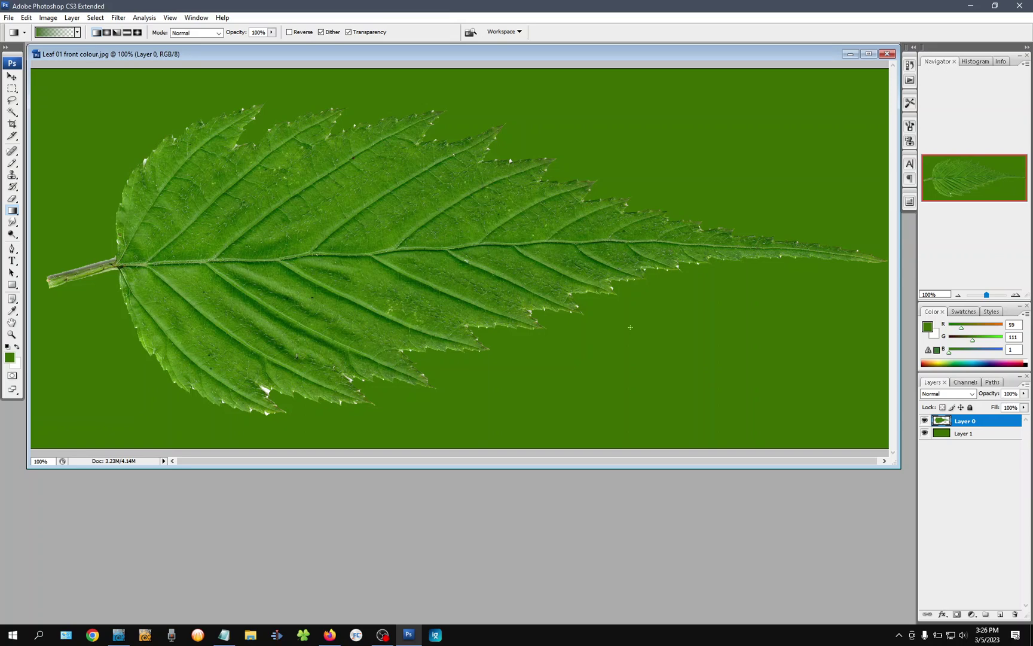
# Erase the white remnants along the leaf's rounded upper edge near the stem, using a 7 px eraser brush.
pyautogui.press('z')
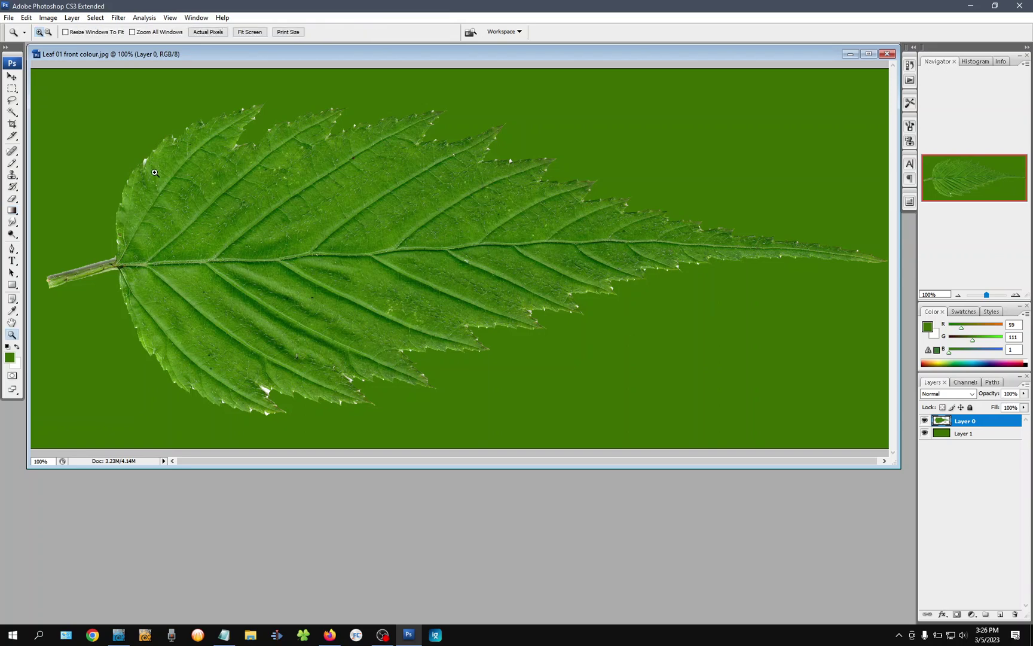
pyautogui.moveTo(156, 174); pyautogui.dragTo(235, 211)
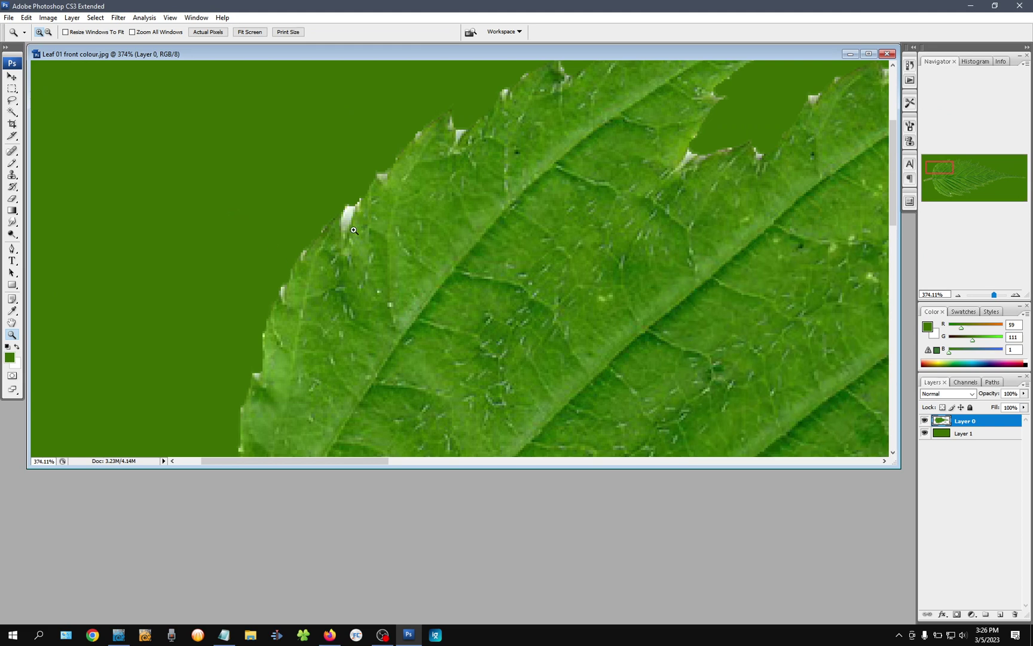
pyautogui.press('e')
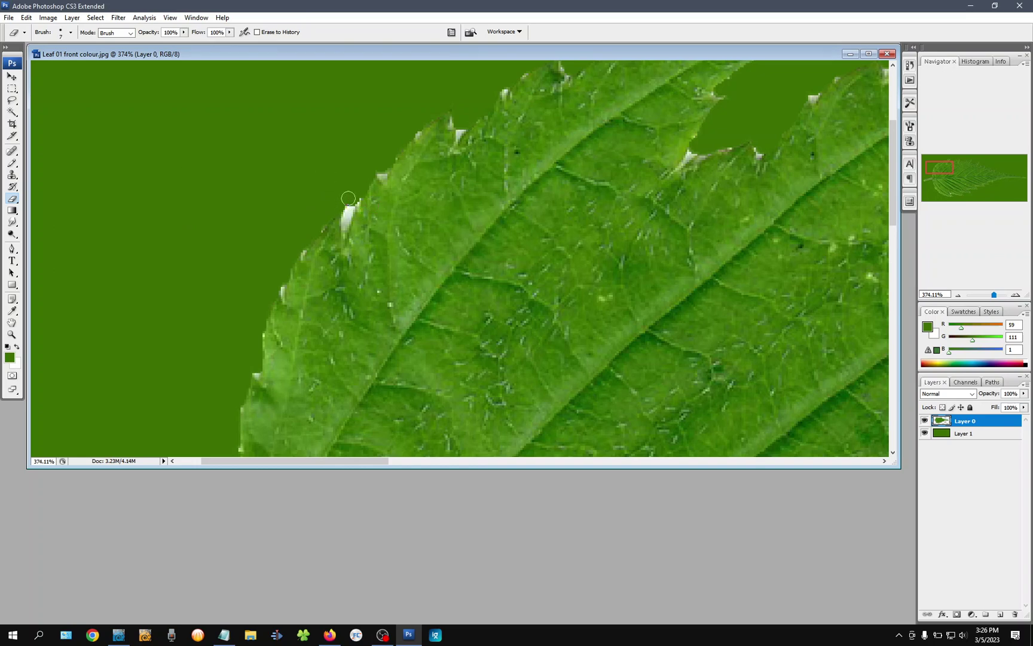
pyautogui.moveTo(348, 198)
pyautogui.mouseDown()
pyautogui.moveTo(347, 223)
pyautogui.moveTo(346, 189)
pyautogui.moveTo(353, 211)
pyautogui.moveTo(379, 157)
pyautogui.moveTo(383, 170)
pyautogui.moveTo(450, 107)
pyautogui.mouseUp()
pyautogui.click(452, 33)
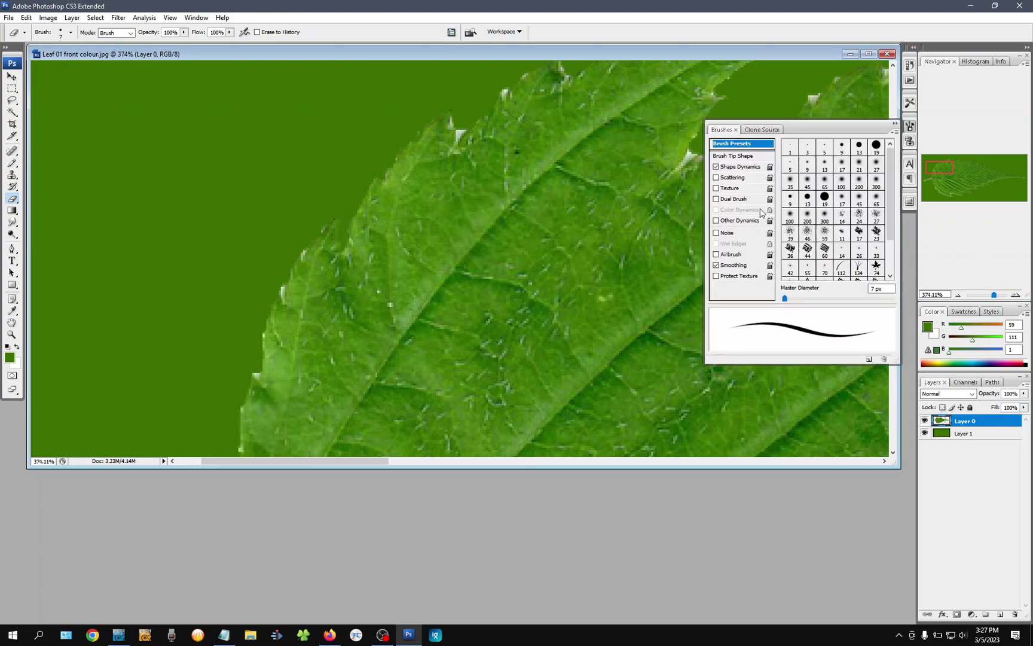
pyautogui.click(895, 125)
pyautogui.moveTo(457, 120); pyautogui.dragTo(412, 219)
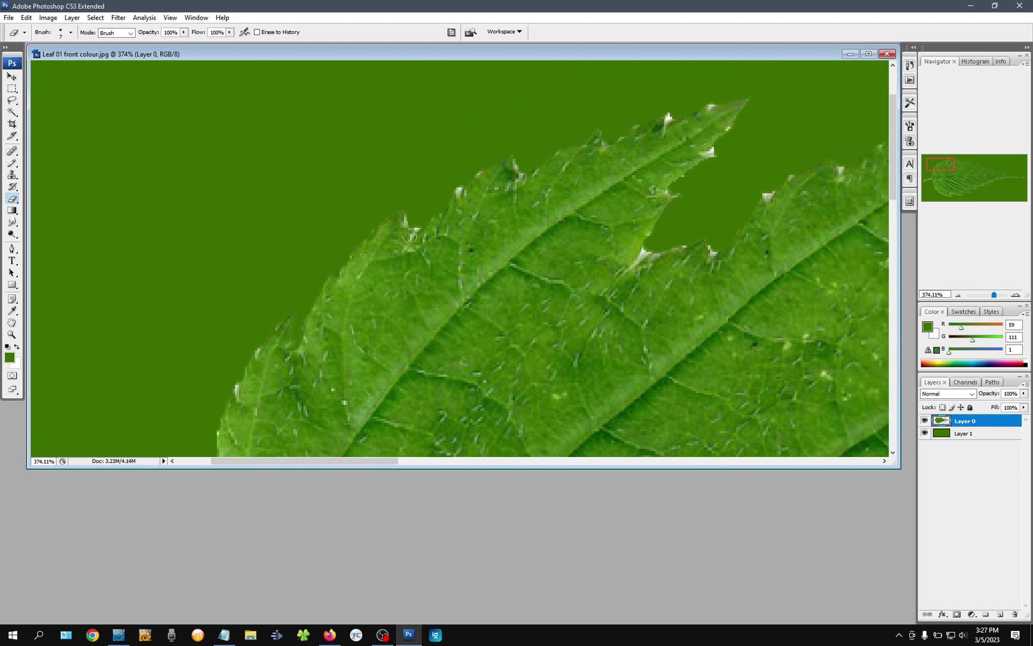
# Erase the white specks around the first pointed lobe of the upper edge and in the notch beside it.
pyautogui.click(455, 193)
pyautogui.click(525, 171)
pyautogui.moveTo(675, 111); pyautogui.dragTo(668, 117)
pyautogui.moveTo(726, 150)
pyautogui.mouseDown()
pyautogui.moveTo(706, 145)
pyautogui.moveTo(726, 156)
pyautogui.mouseUp()
pyautogui.moveTo(669, 229)
pyautogui.mouseDown()
pyautogui.moveTo(579, 180)
pyautogui.moveTo(550, 219)
pyautogui.moveTo(635, 185)
pyautogui.moveTo(622, 212)
pyautogui.moveTo(682, 157)
pyautogui.mouseUp()
pyautogui.moveTo(734, 128)
pyautogui.mouseDown()
pyautogui.moveTo(622, 194)
pyautogui.moveTo(638, 207)
pyautogui.mouseUp()
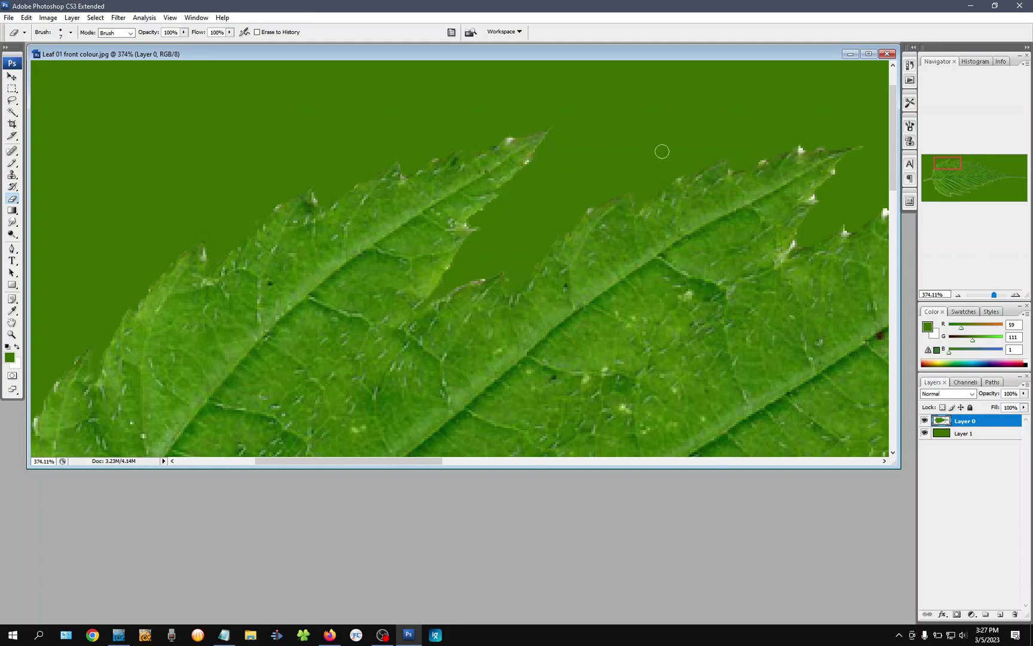
# Erase the white specks from the second upper lobe, its notch and the start of the third lobe.
pyautogui.moveTo(798, 141); pyautogui.dragTo(802, 143)
pyautogui.moveTo(815, 197); pyautogui.dragTo(518, 212)
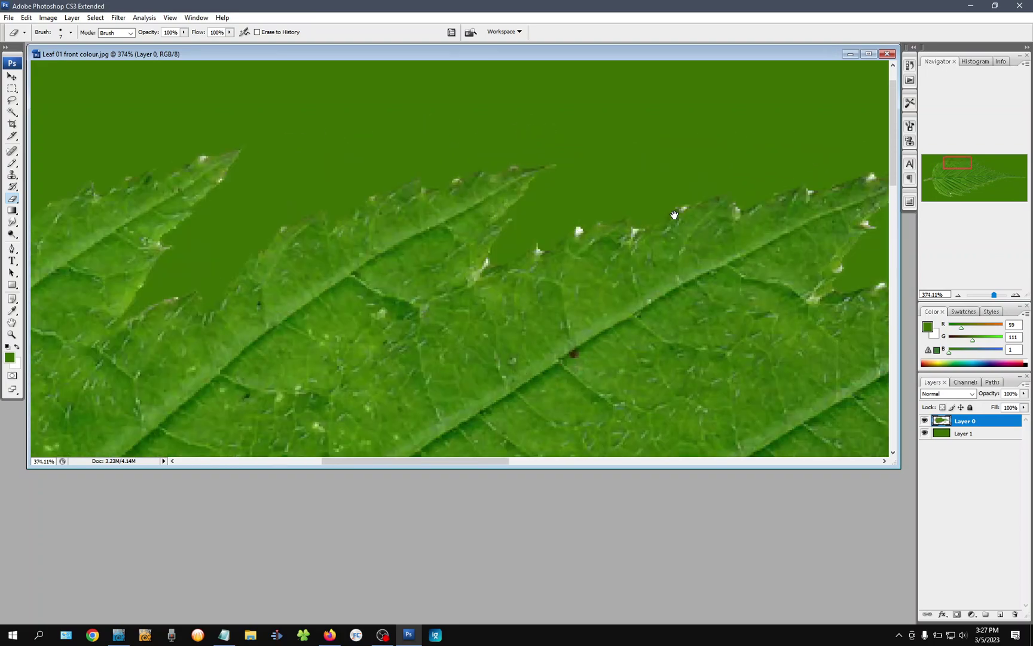
pyautogui.click(578, 230)
pyautogui.click(483, 267)
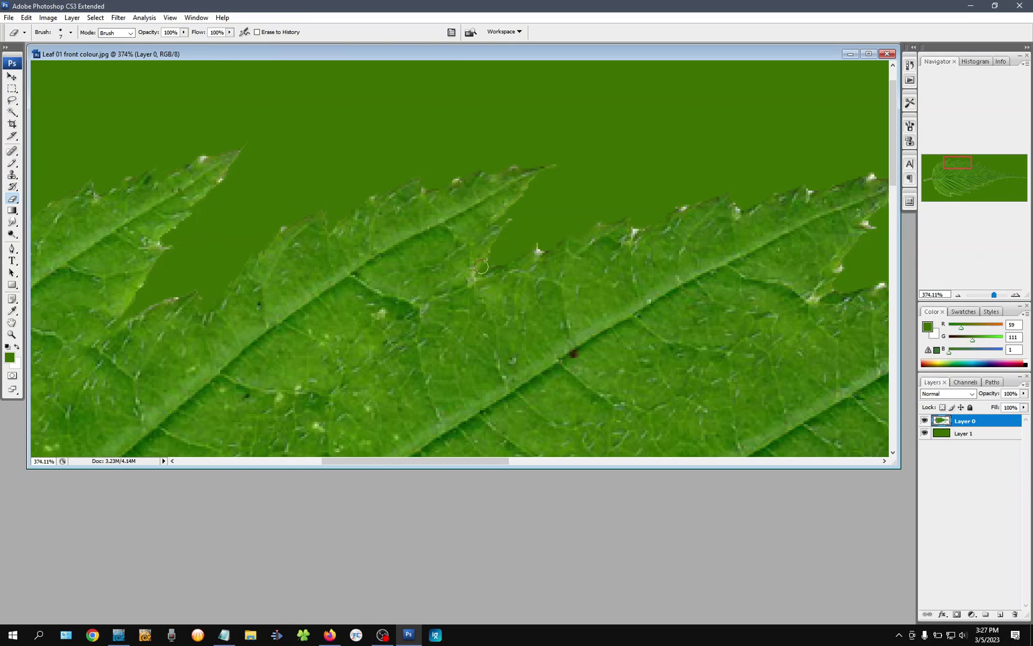
pyautogui.click(540, 247)
pyautogui.click(632, 233)
pyautogui.moveTo(733, 222); pyautogui.dragTo(601, 180)
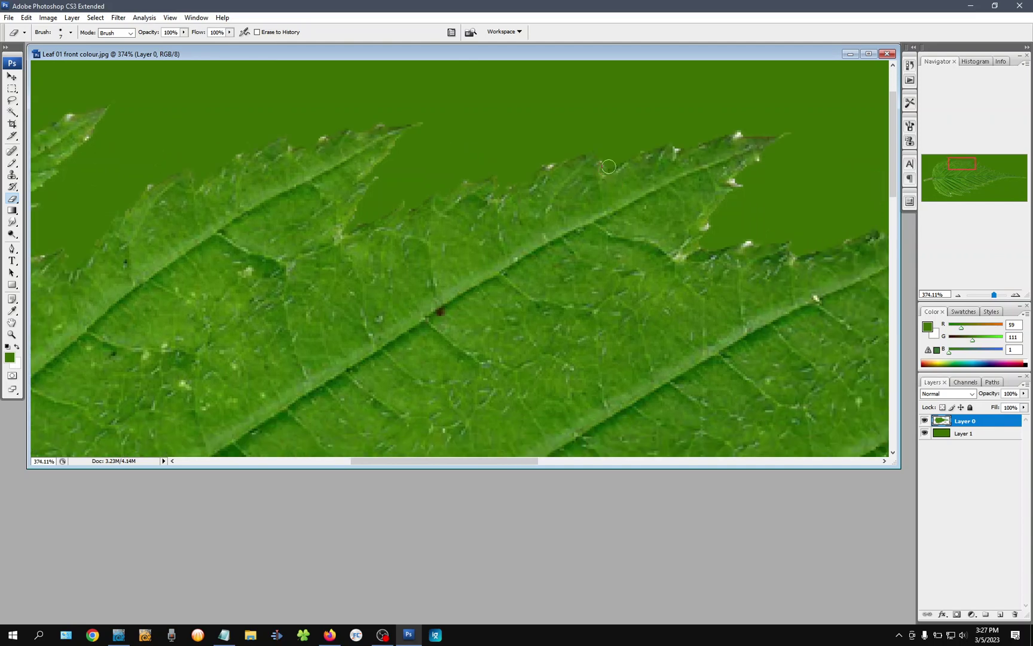
# Erase the white specks around the third upper lobe's tip and notch, undoing the stray stroke across the lobe.
pyautogui.click(739, 134)
pyautogui.click(733, 180)
pyautogui.moveTo(384, 244)
pyautogui.mouseDown()
pyautogui.moveTo(716, 148)
pyautogui.moveTo(383, 233)
pyautogui.moveTo(662, 257)
pyautogui.moveTo(712, 206)
pyautogui.mouseUp()
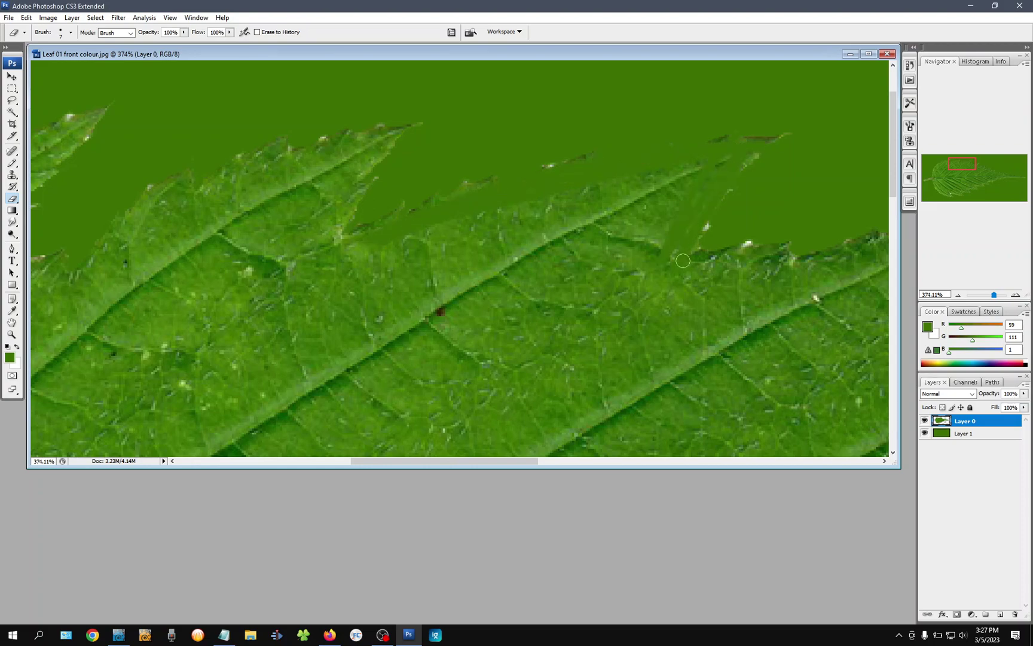
pyautogui.hotkey('ctrl', 'z')
pyautogui.click(709, 225)
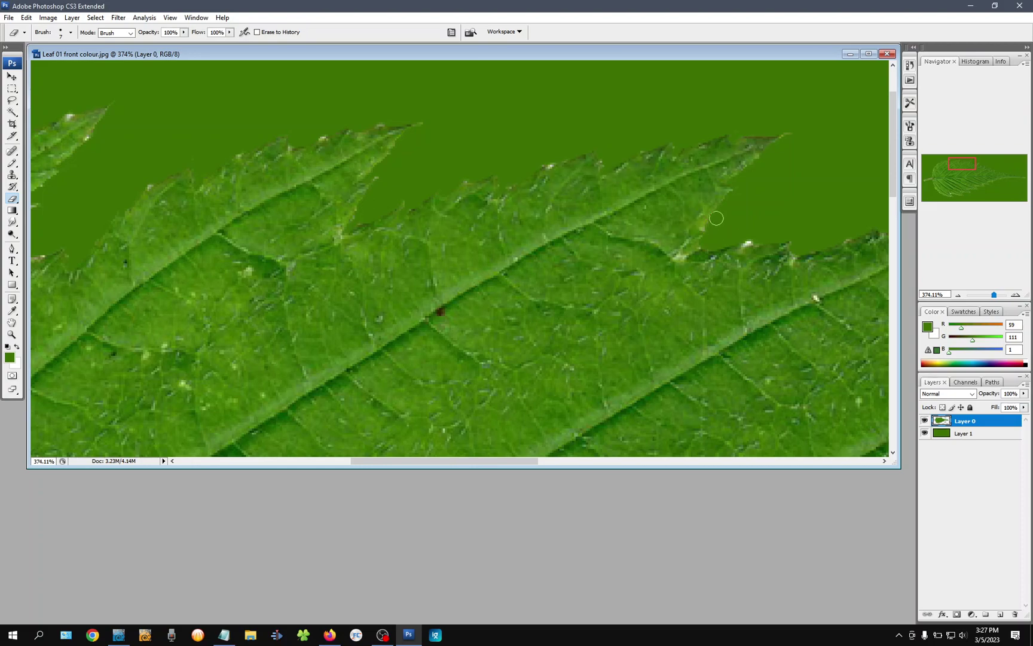
pyautogui.click(746, 243)
# Erase the white specks along the fourth and fifth upper lobes, including the fifth lobe's tip.
pyautogui.moveTo(642, 263)
pyautogui.mouseDown()
pyautogui.moveTo(543, 241)
pyautogui.moveTo(674, 192)
pyautogui.moveTo(686, 205)
pyautogui.moveTo(660, 225)
pyautogui.moveTo(687, 267)
pyautogui.mouseUp()
pyautogui.click(687, 183)
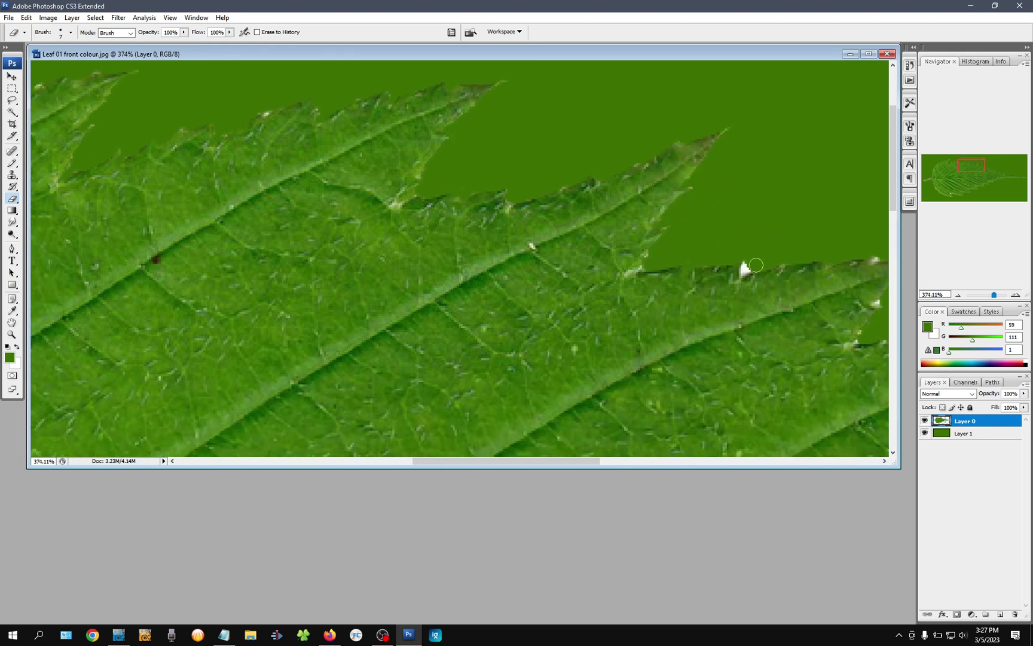
pyautogui.moveTo(756, 265); pyautogui.dragTo(559, 197)
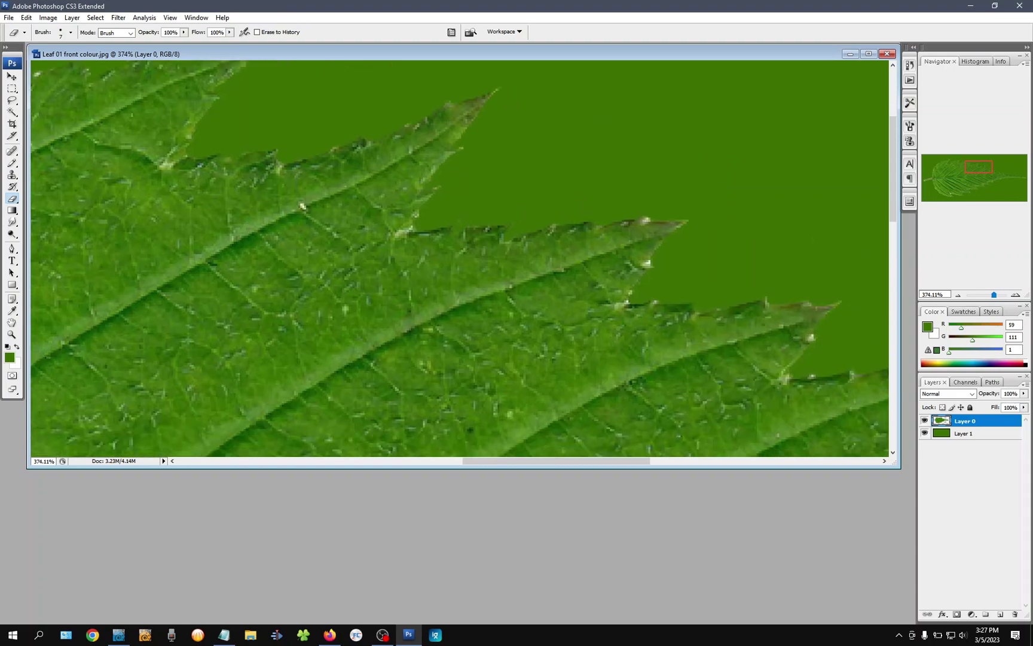
pyautogui.moveTo(652, 212); pyautogui.dragTo(658, 215)
pyautogui.moveTo(661, 254); pyautogui.dragTo(650, 261)
pyautogui.moveTo(666, 302)
pyautogui.mouseDown()
pyautogui.moveTo(660, 139)
pyautogui.moveTo(595, 223)
pyautogui.moveTo(436, 192)
pyautogui.mouseUp()
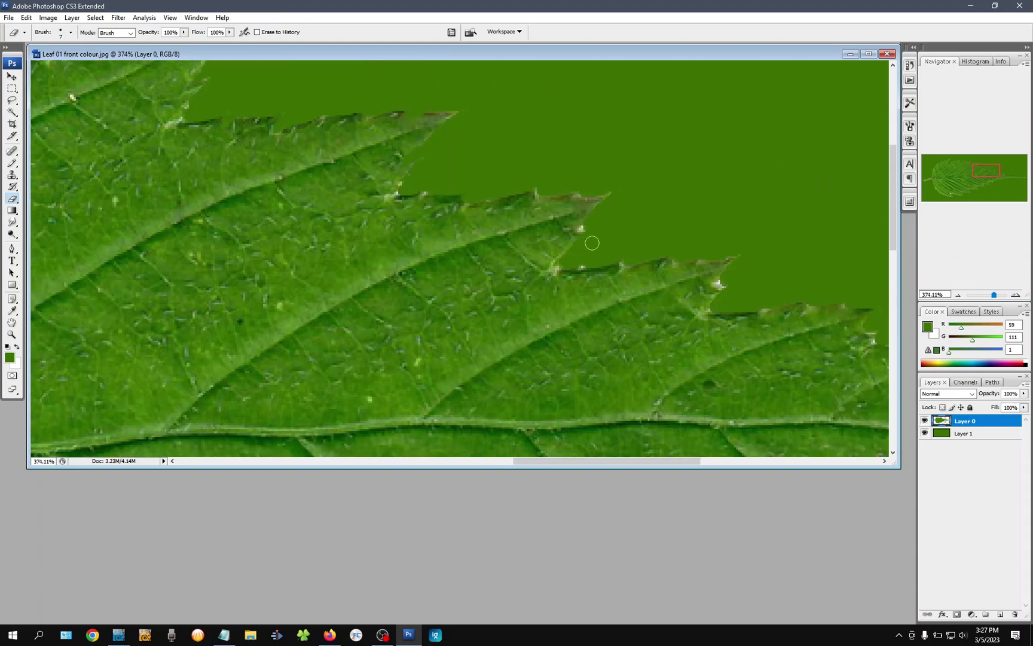
# Erase the remaining white specks along the small upper teeth out to the leaf's narrow tip.
pyautogui.moveTo(591, 228); pyautogui.dragTo(590, 224)
pyautogui.moveTo(724, 281)
pyautogui.mouseDown()
pyautogui.moveTo(592, 150)
pyautogui.moveTo(659, 211)
pyautogui.mouseUp()
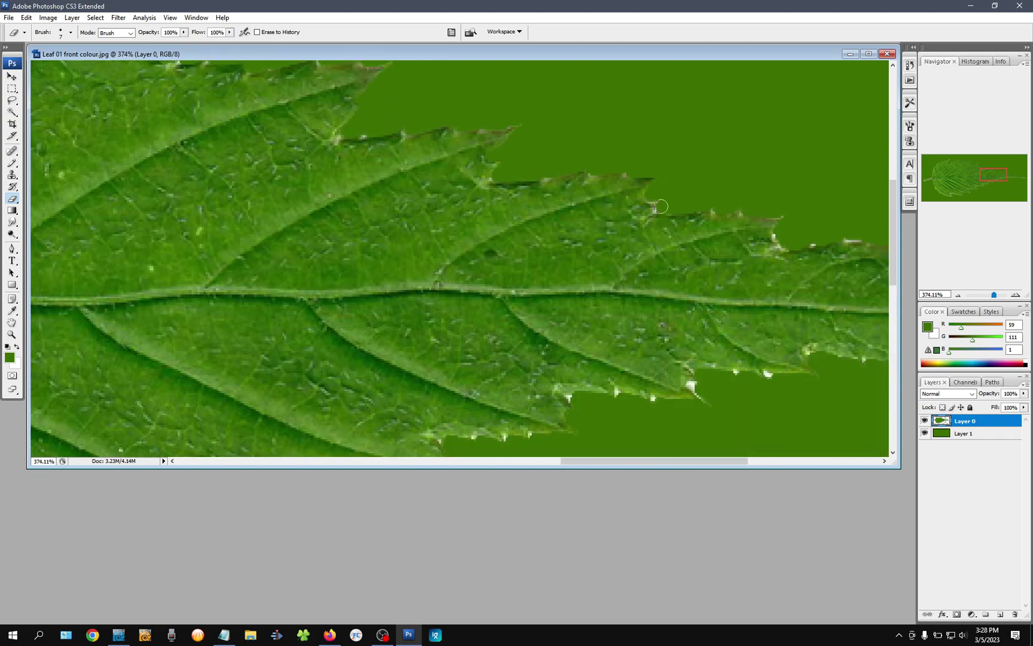
pyautogui.moveTo(785, 239)
pyautogui.mouseDown()
pyautogui.moveTo(774, 237)
pyautogui.moveTo(780, 247)
pyautogui.moveTo(741, 231)
pyautogui.moveTo(653, 232)
pyautogui.mouseUp()
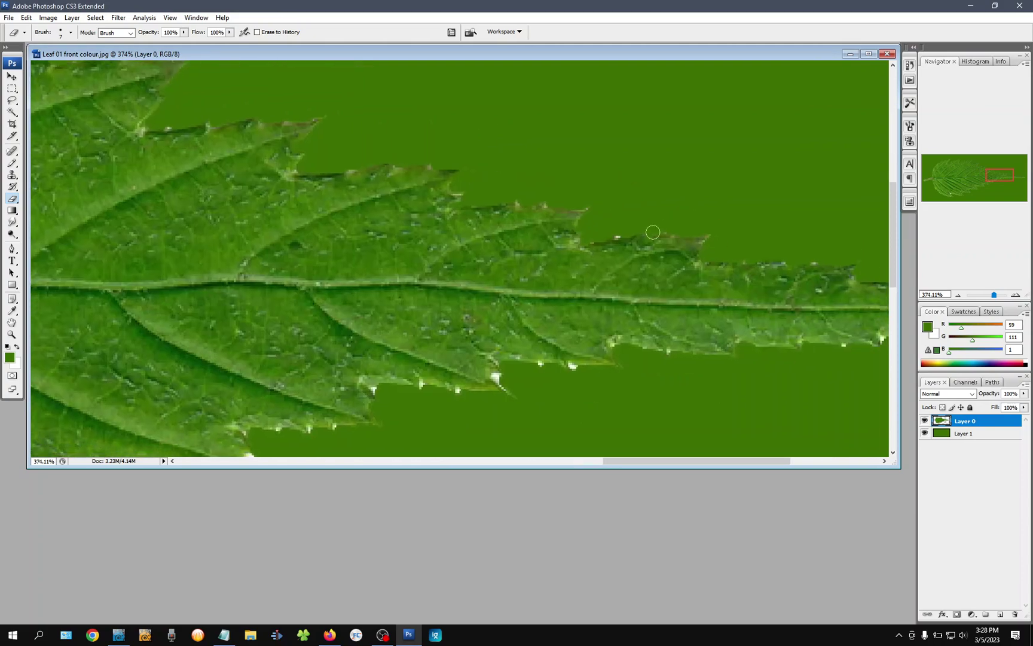
pyautogui.moveTo(776, 254); pyautogui.dragTo(583, 176)
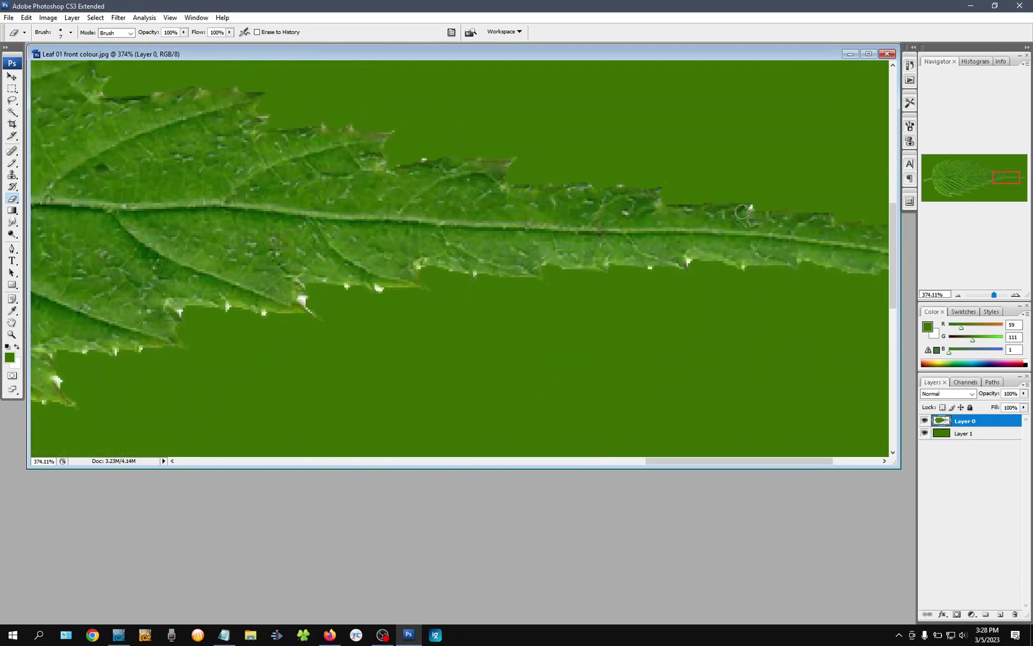
pyautogui.moveTo(766, 204); pyautogui.dragTo(578, 211)
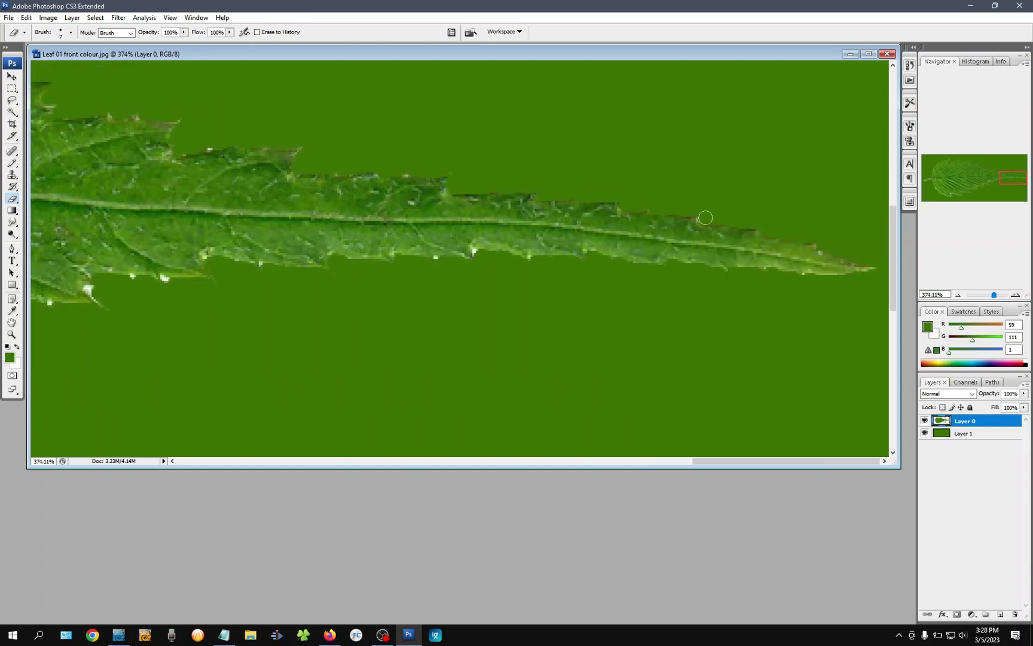
pyautogui.moveTo(297, 232); pyautogui.dragTo(447, 191)
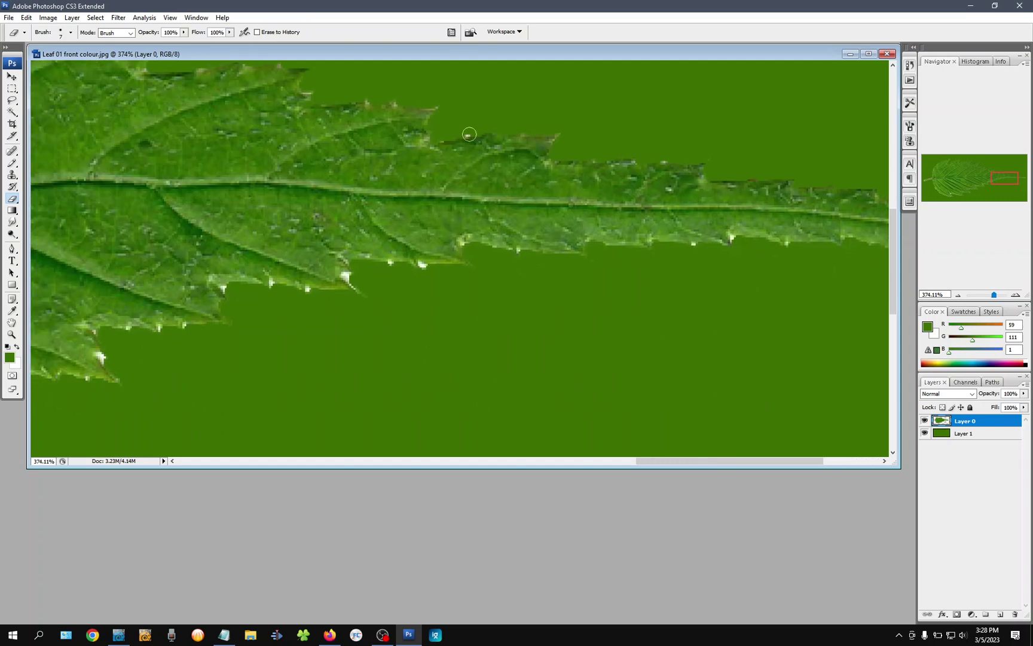
# Try to pull the second upper lobe's edge outward with an enlarged Smudge brush, undoing both strokes.
pyautogui.doubleClick(11, 337)
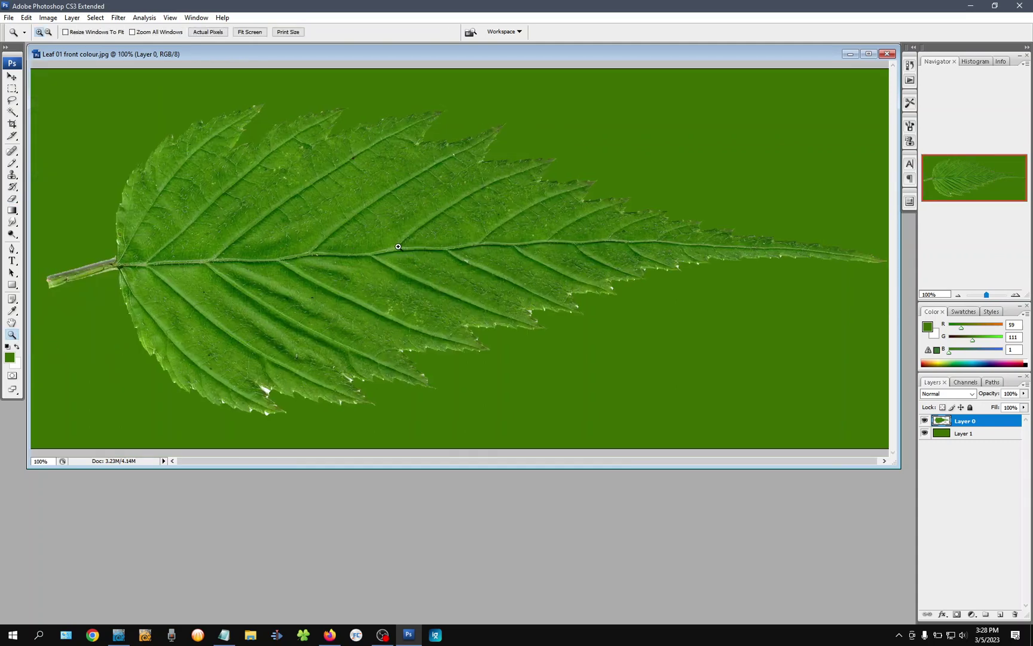
pyautogui.press('m')
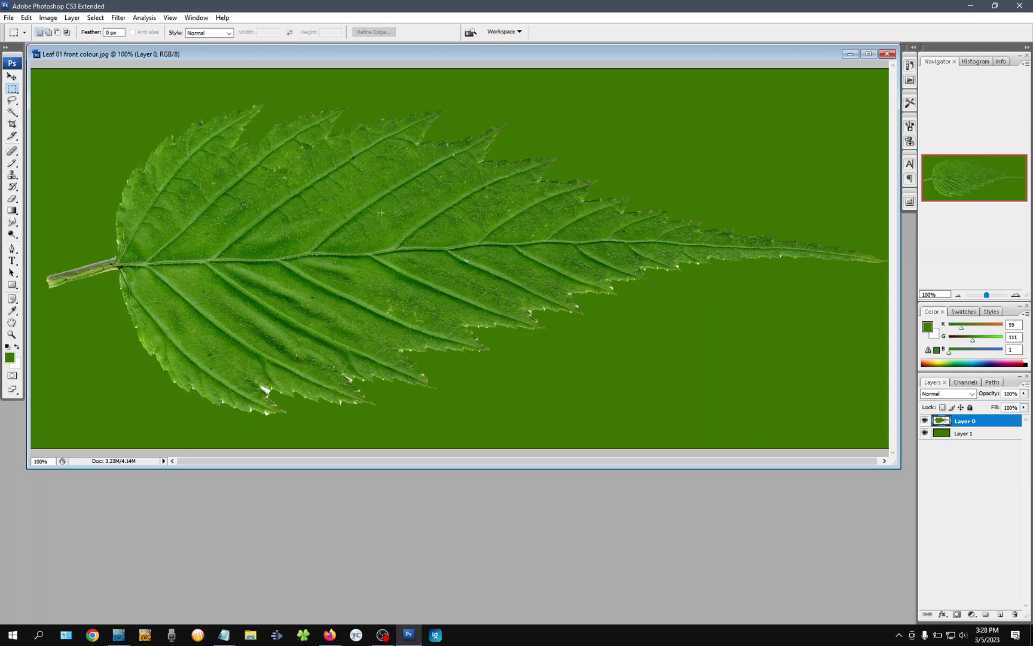
pyautogui.press('r')
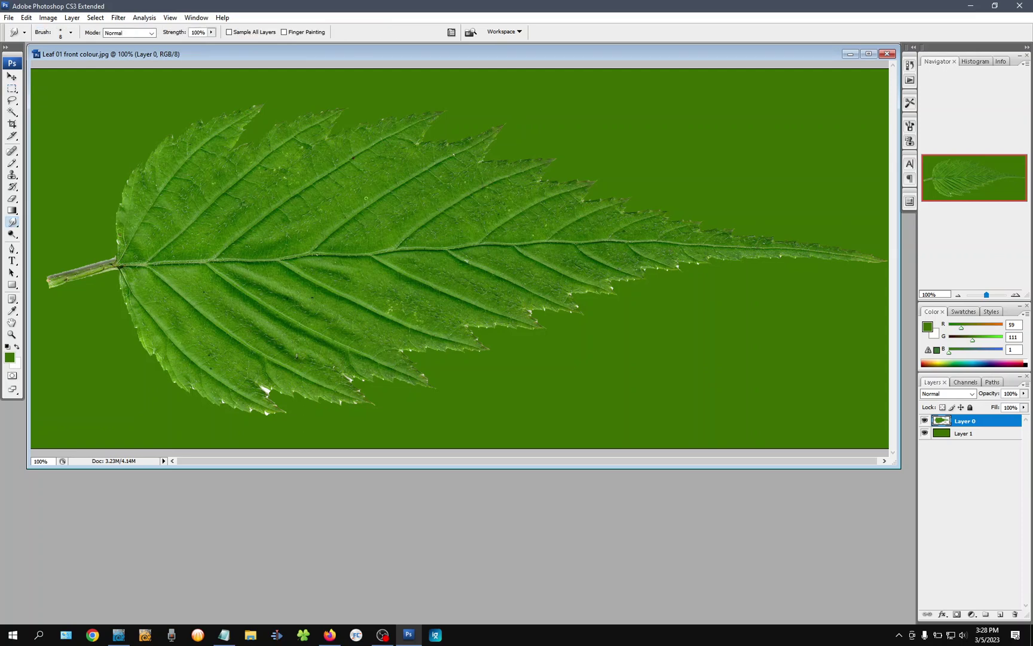
pyautogui.press(']')
pyautogui.press(']')
pyautogui.press(']')
pyautogui.press(']')
pyautogui.press(']')
pyautogui.moveTo(316, 125)
pyautogui.mouseDown()
pyautogui.moveTo(328, 117)
pyautogui.moveTo(323, 72)
pyautogui.mouseUp()
pyautogui.hotkey('ctrl', 'z')
pyautogui.moveTo(327, 119); pyautogui.dragTo(341, 79)
pyautogui.hotkey('ctrl', 'z')
# Try a freehand Lasso selection around the first three upper lobes, then deselect it.
pyautogui.press('l')
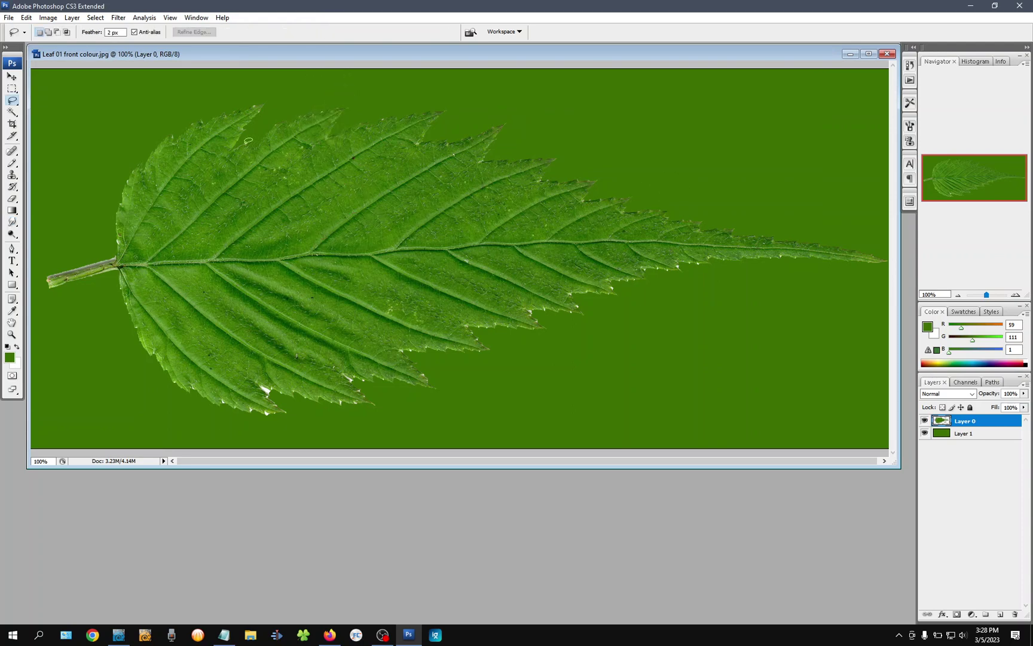
pyautogui.moveTo(133, 168)
pyautogui.mouseDown()
pyautogui.moveTo(219, 114)
pyautogui.moveTo(263, 103)
pyautogui.moveTo(232, 146)
pyautogui.moveTo(274, 122)
pyautogui.moveTo(354, 106)
pyautogui.moveTo(332, 117)
pyautogui.moveTo(321, 143)
pyautogui.moveTo(450, 112)
pyautogui.moveTo(421, 146)
pyautogui.mouseUp()
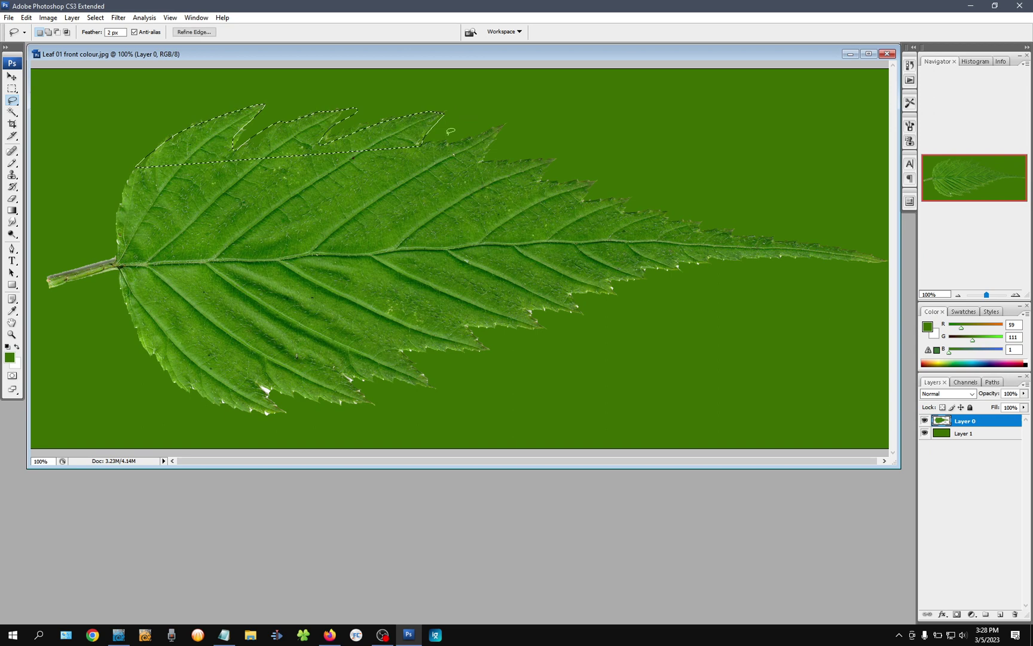
pyautogui.click(304, 103)
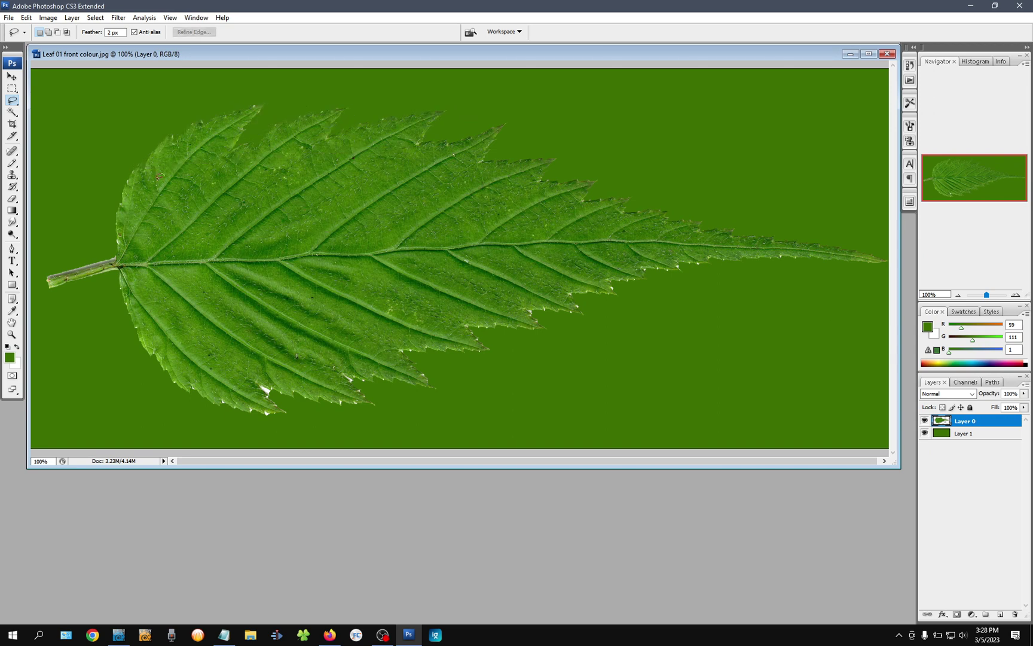
# Try smudging the leaf's rounded upper edge outward with a 125-pixel Smudge brush, then undo the stroke.
pyautogui.press('r')
pyautogui.moveTo(128, 179); pyautogui.dragTo(44, 178)
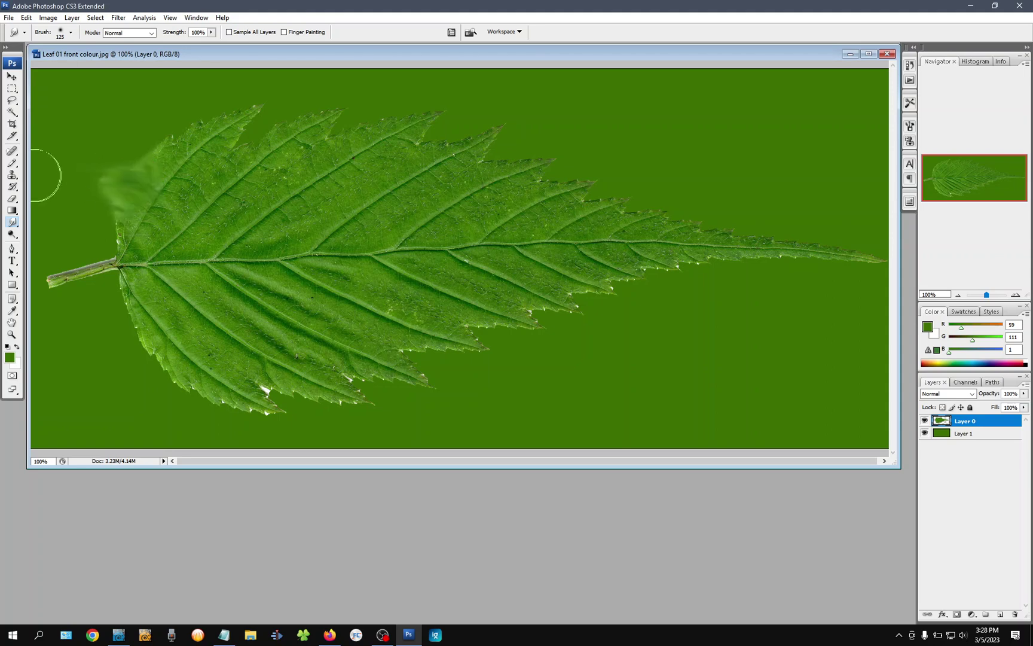
pyautogui.hotkey('ctrl', 'z')
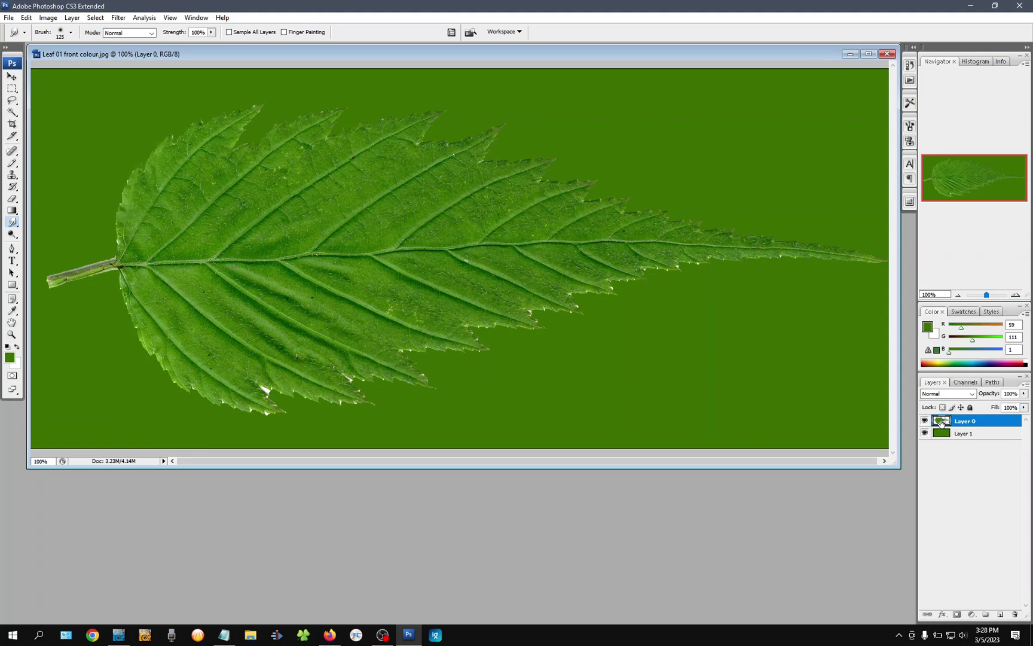
# Duplicate the leaf layer, Layer 0.
pyautogui.moveTo(941, 422); pyautogui.dragTo(1000, 613)
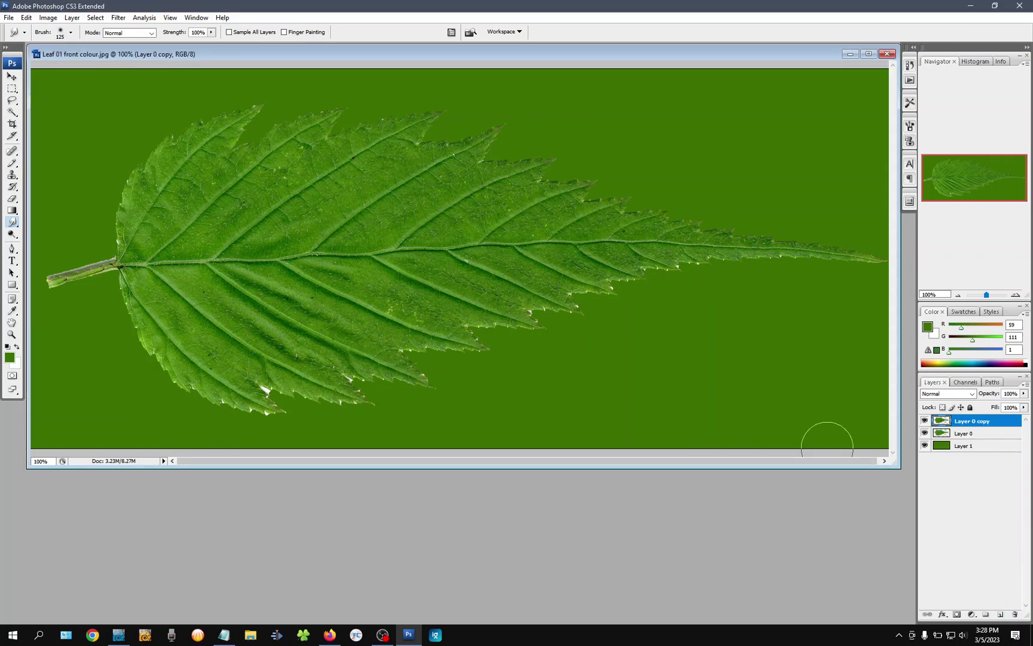
# Try the Minimum, Maximum and Median filters in turn on the duplicated leaf layer.
pyautogui.hotkey('ctrl', 'alt', 'f')
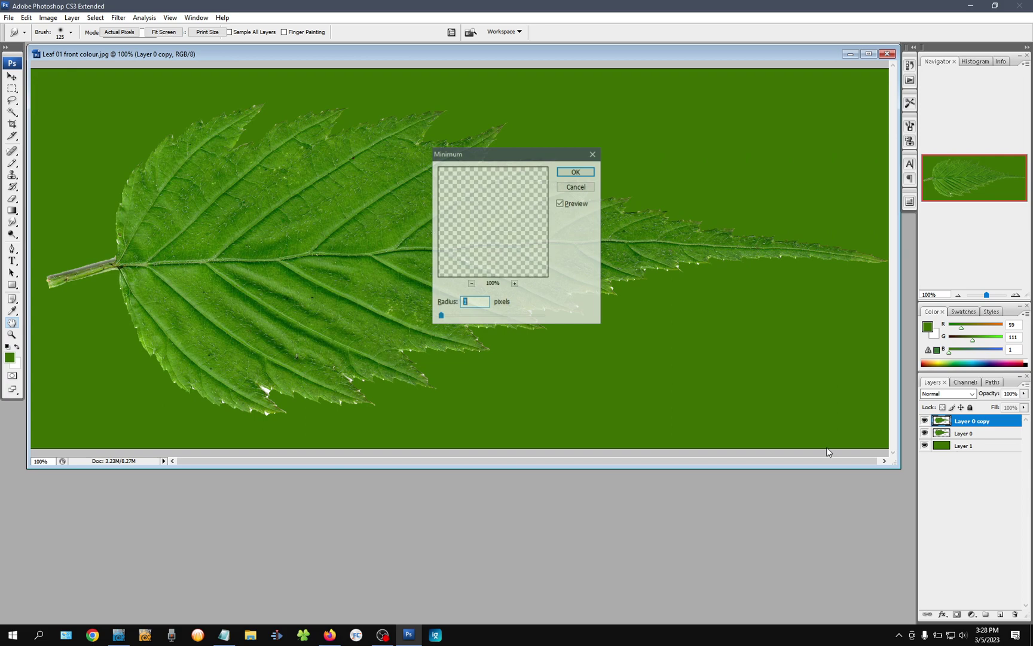
pyautogui.press('Escape')
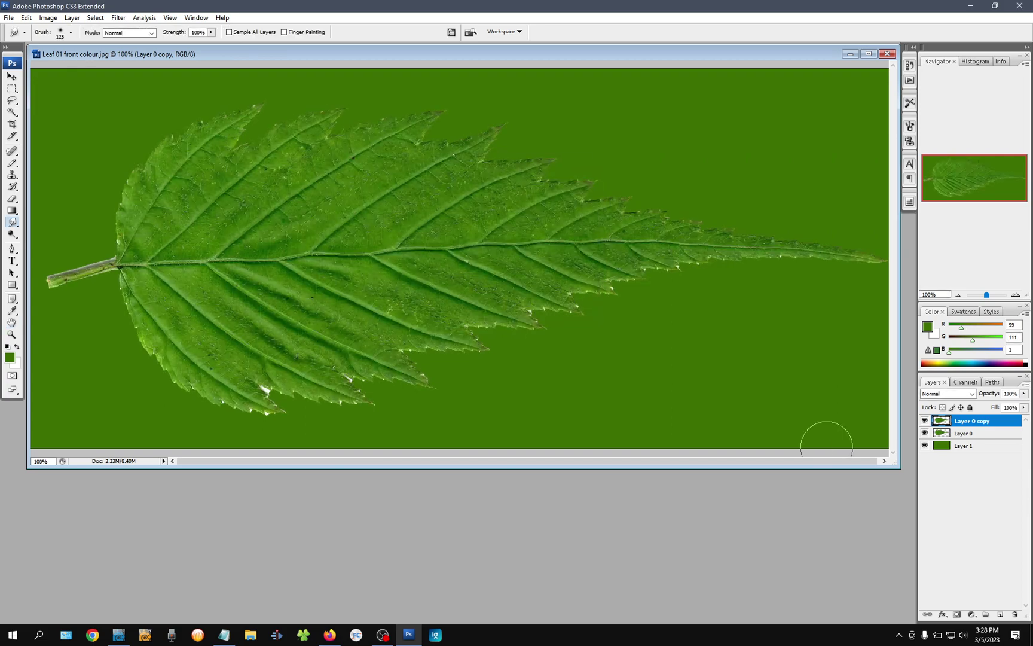
pyautogui.hotkey('ctrl', 'alt', 'f')
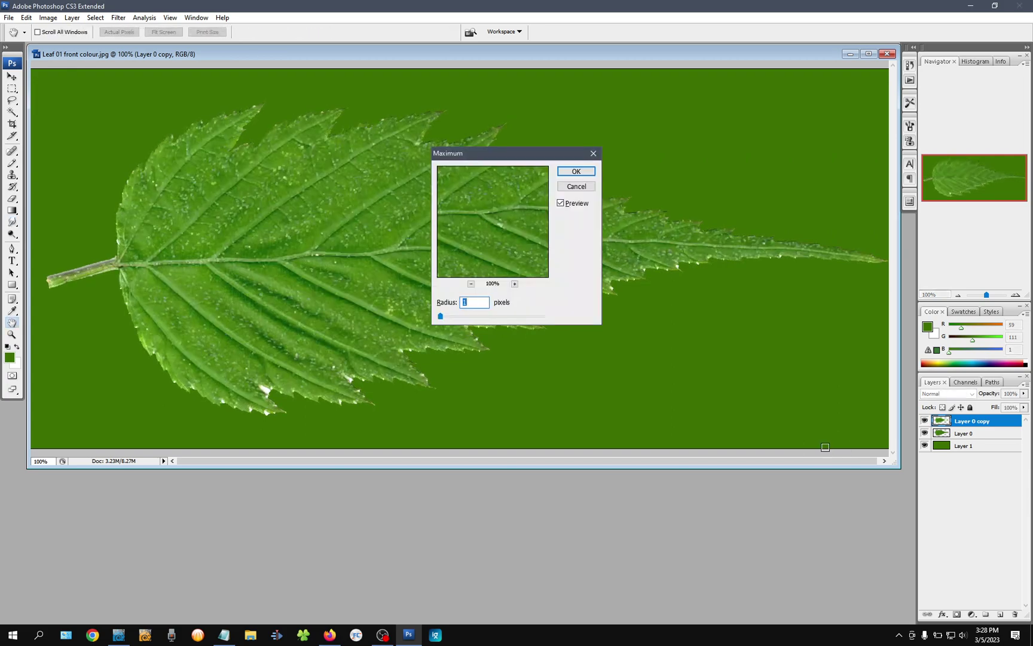
pyautogui.press('Escape')
pyautogui.hotkey('ctrl', 'alt', 'f')
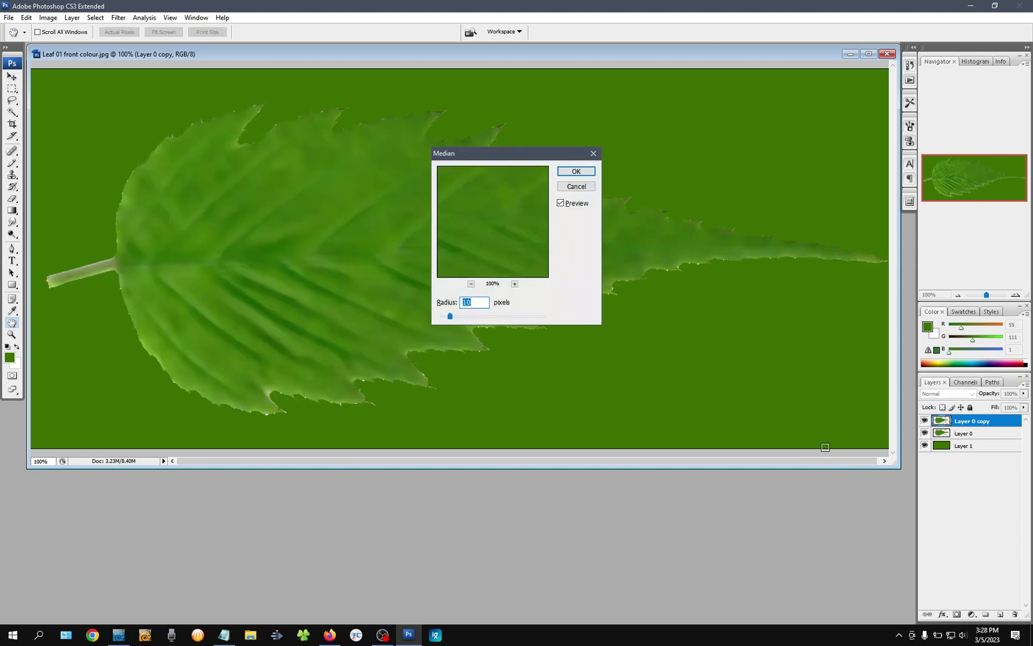
pyautogui.press('Return')
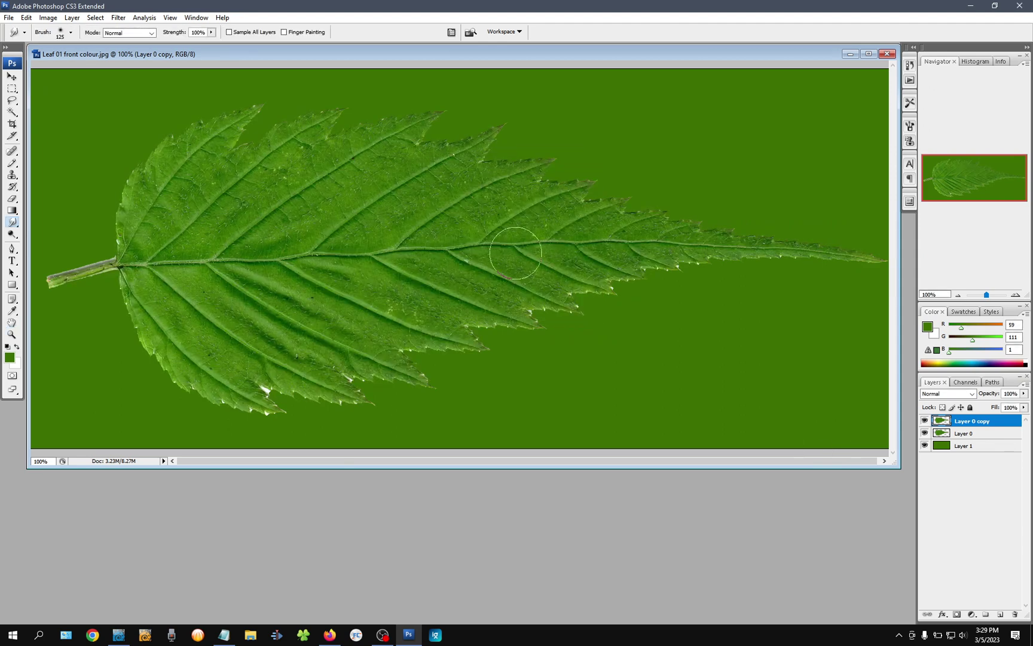
# Apply a Gaussian Blur with a radius of 3 pixels to the duplicated leaf layer.
pyautogui.press('m')
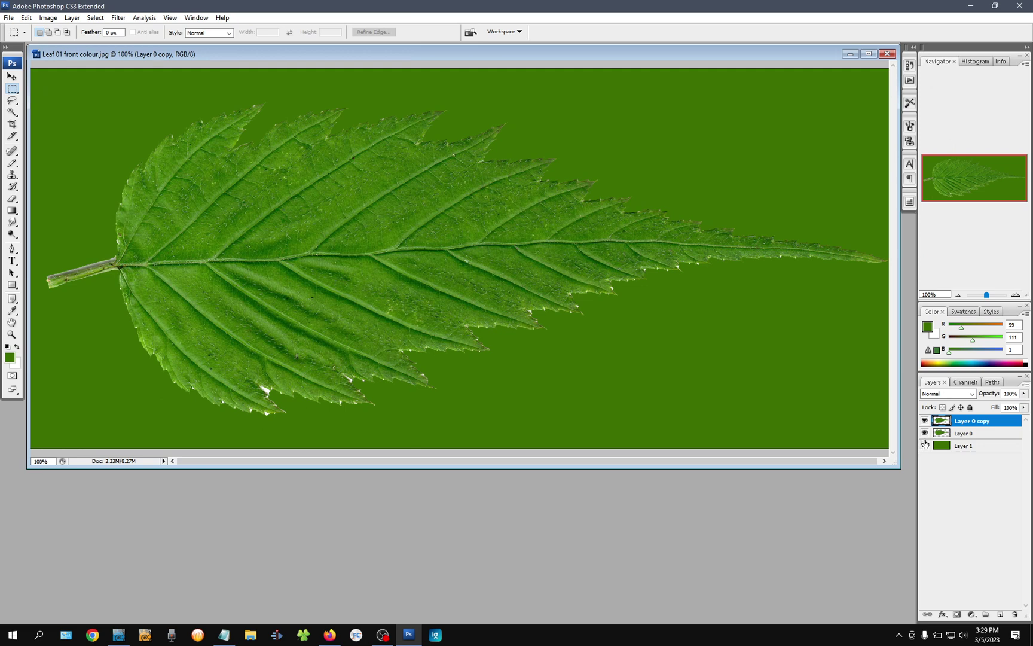
pyautogui.hotkey('ctrl', 'alt', 'f')
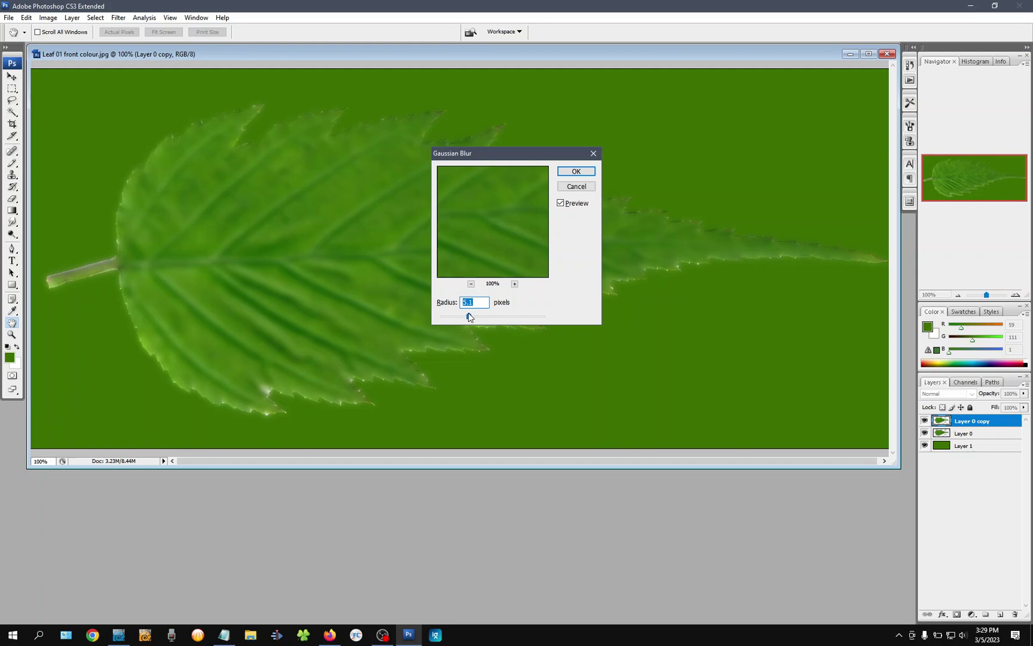
pyautogui.write('3')
pyautogui.press('Return')
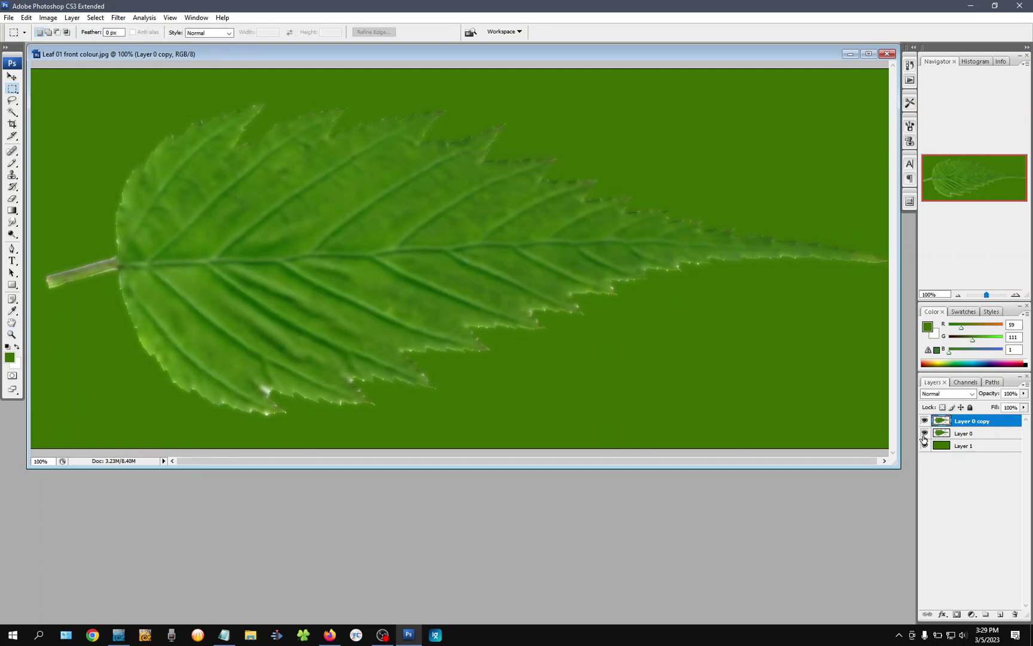
# Hide Layer 0 and the green Layer 1, and duplicate the blurred leaf seven times to thicken its soft edges.
pyautogui.moveTo(924, 439); pyautogui.dragTo(926, 477)
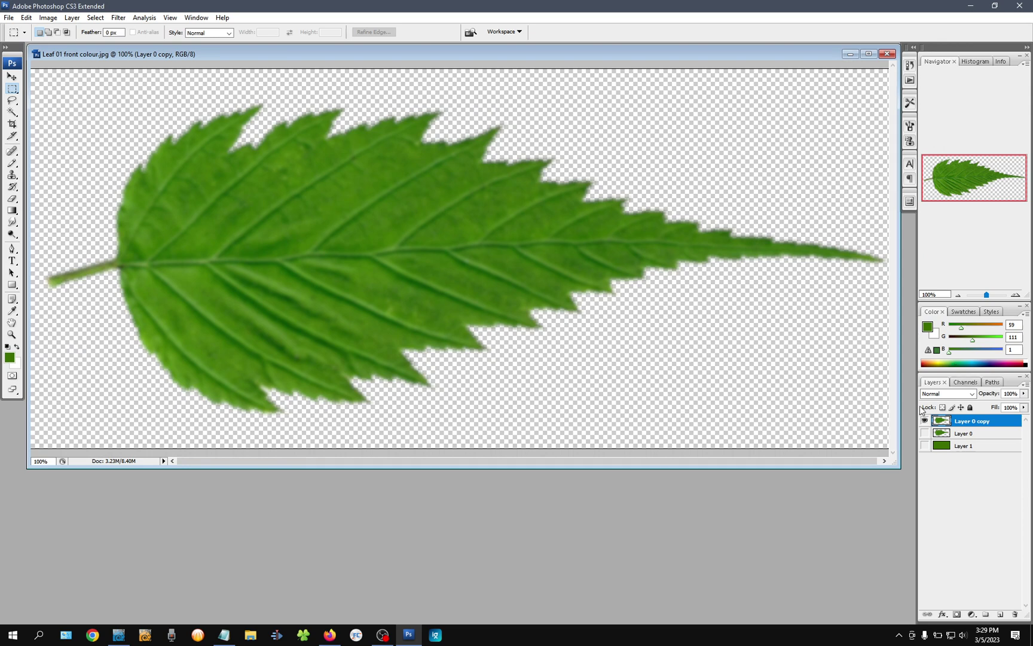
pyautogui.hotkey('ctrl', 'j')
pyautogui.hotkey('ctrl', 'j')
pyautogui.hotkey('ctrl', 'j')
pyautogui.click(959, 430)
pyautogui.hotkey('ctrl', 'j')
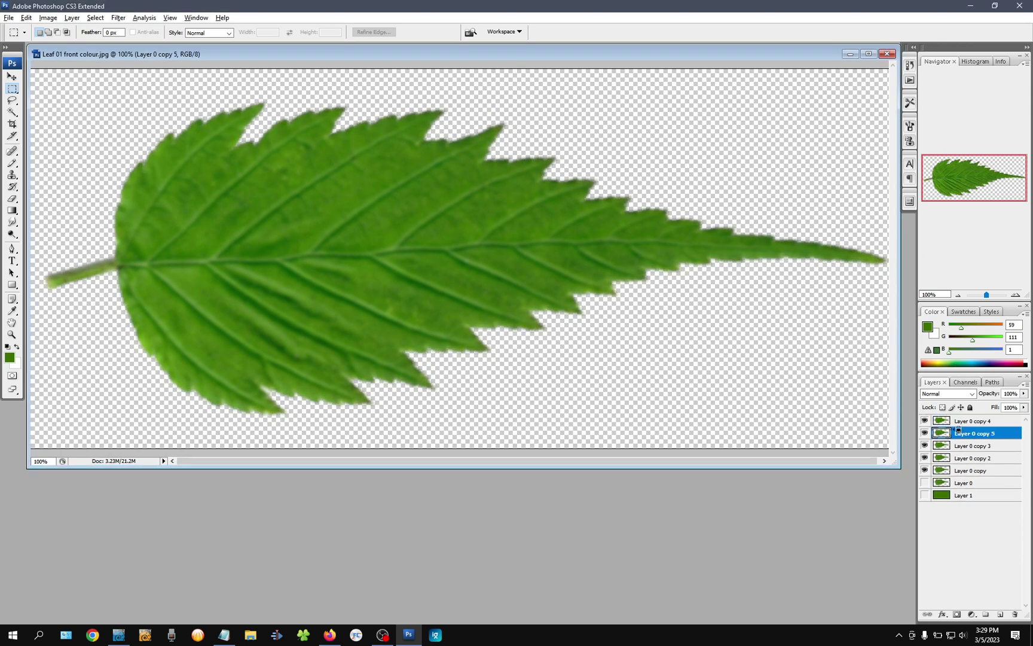
pyautogui.hotkey('ctrl', 'j')
pyautogui.click(950, 424)
pyautogui.hotkey('ctrl', 'j')
pyautogui.hotkey('ctrl', 'j')
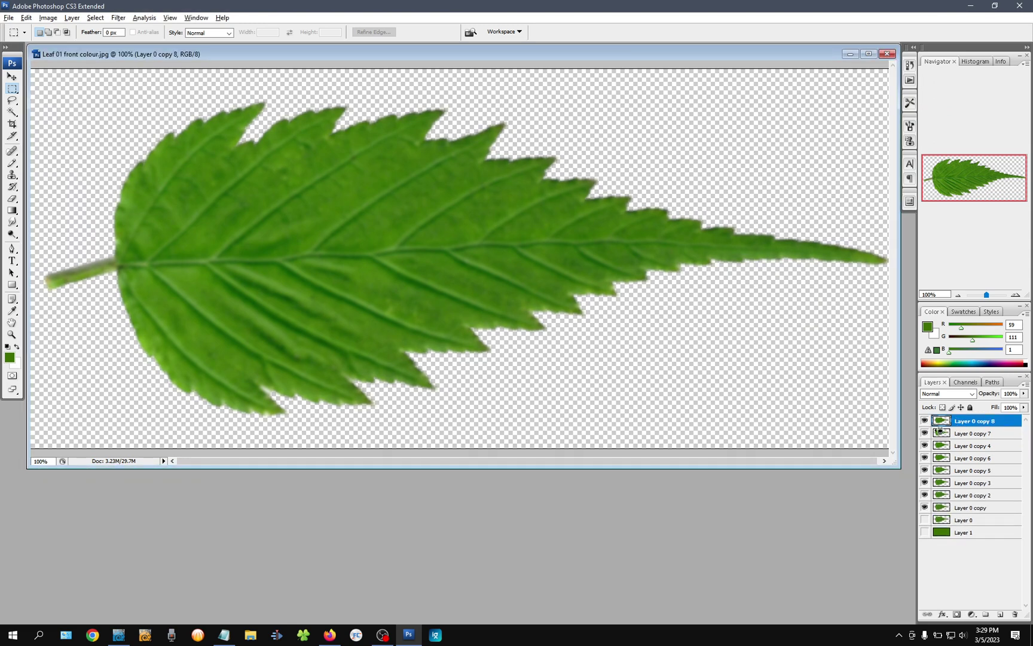
# Duplicate Layer 0 copy 7 and merge the duplicate with all the blurred copies below it.
pyautogui.moveTo(939, 431); pyautogui.dragTo(1000, 614)
pyautogui.keyDown('shift'); pyautogui.click(943, 519); pyautogui.keyUp('shift')
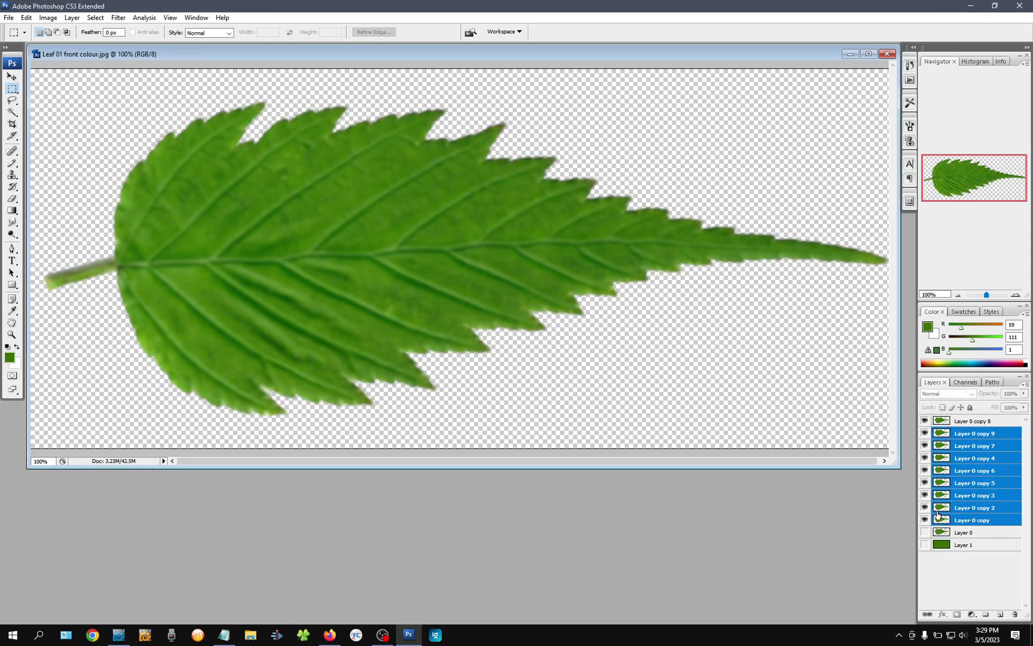
pyautogui.hotkey('ctrl', 'e')
# Duplicate the merged blurred leaf three times and merge all the visible copies into a single layer.
pyautogui.hotkey('ctrl', 'j')
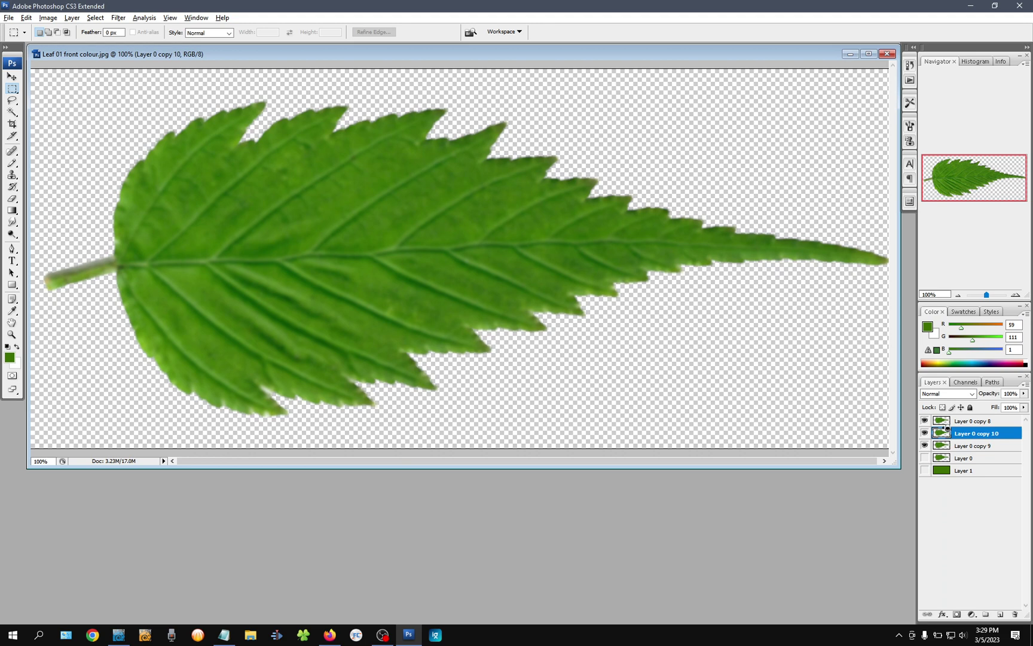
pyautogui.hotkey('ctrl', 'j')
pyautogui.hotkey('ctrl', 'j')
pyautogui.click(945, 422)
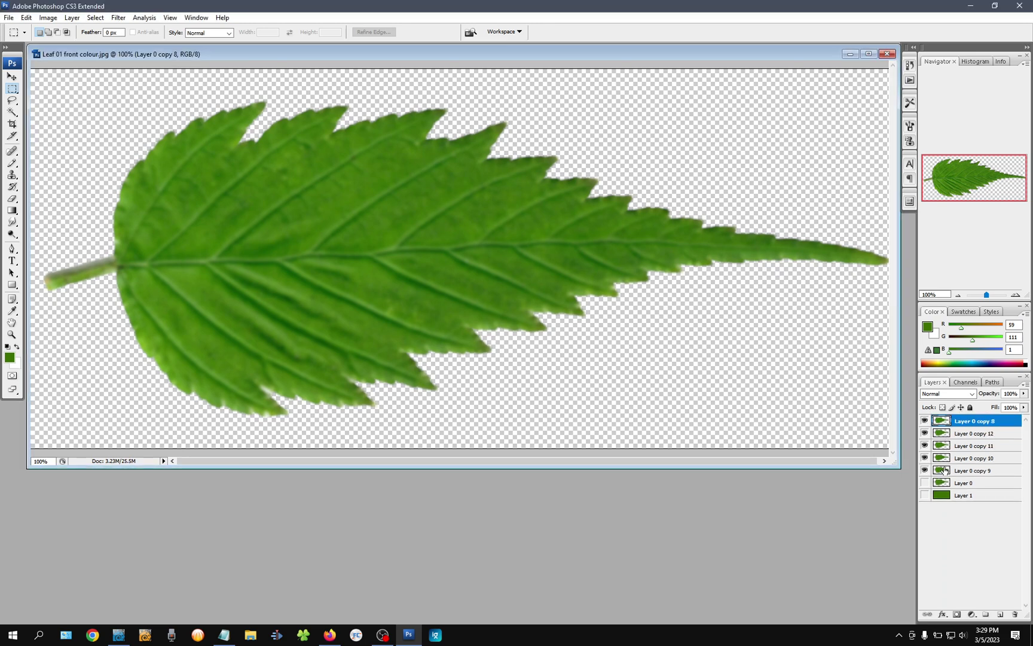
pyautogui.keyDown('shift'); pyautogui.click(945, 470); pyautogui.keyUp('shift')
pyautogui.hotkey('ctrl', 'e')
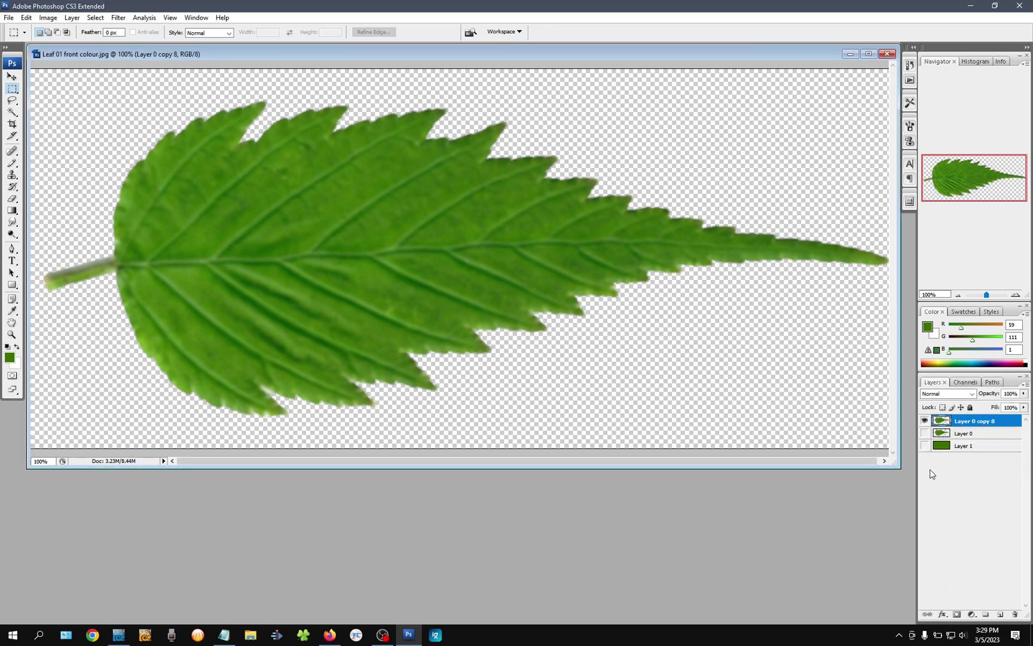
# Duplicate the single blurred leaf layer four more times and merge the whole stack again.
pyautogui.hotkey('ctrl', 'j')
pyautogui.hotkey('ctrl', 'j')
pyautogui.hotkey('ctrl', 'j')
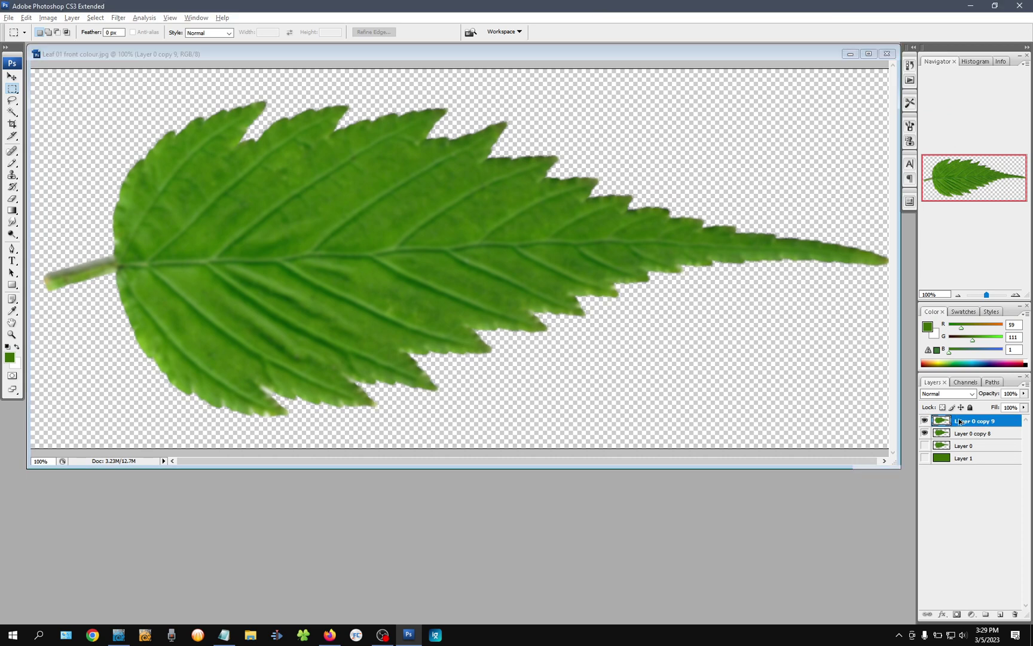
pyautogui.hotkey('ctrl', 'j')
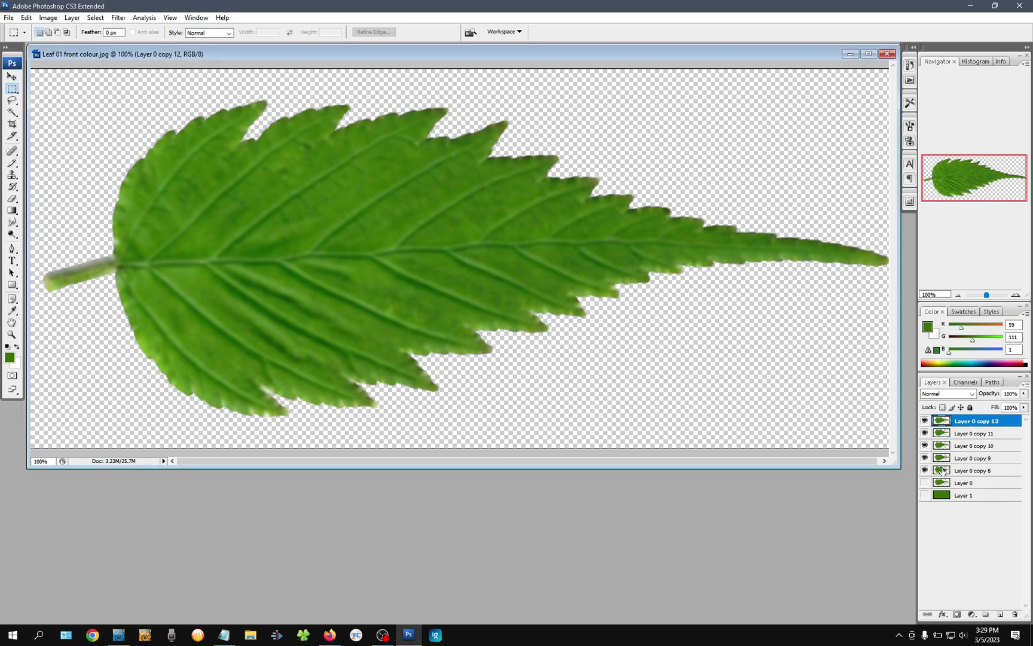
pyautogui.keyDown('shift'); pyautogui.click(943, 471); pyautogui.keyUp('shift')
pyautogui.hotkey('ctrl', 'e')
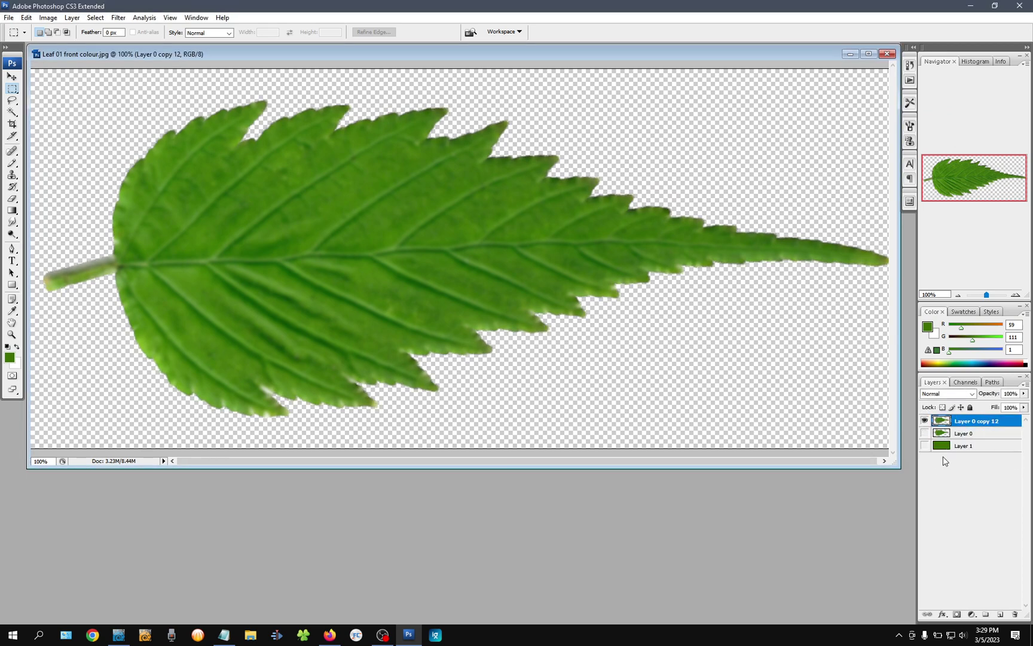
# Compare the thickened blurred leaf with the visible original Layer 0, and move the blurred layer beneath the original.
pyautogui.click(925, 421)
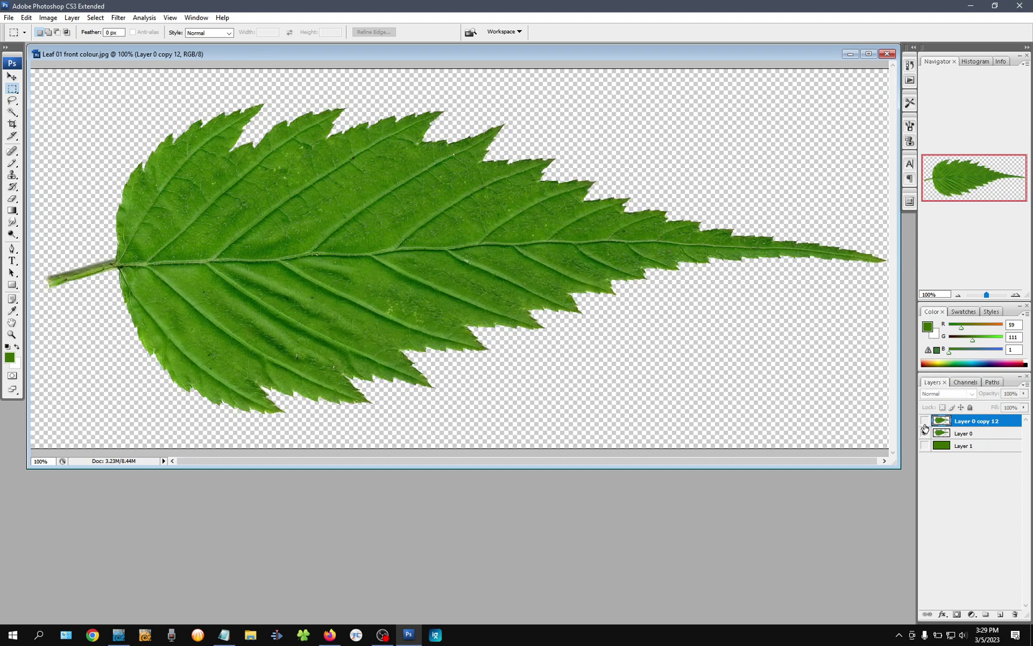
pyautogui.click(926, 421)
pyautogui.click(925, 421)
pyautogui.click(925, 422)
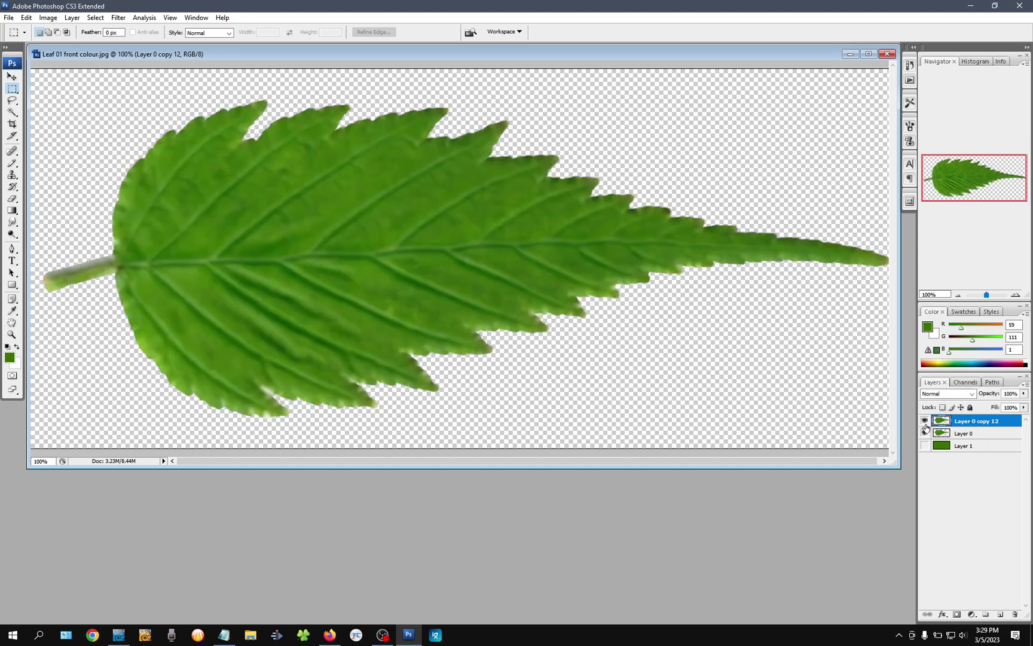
pyautogui.moveTo(941, 422); pyautogui.dragTo(941, 445)
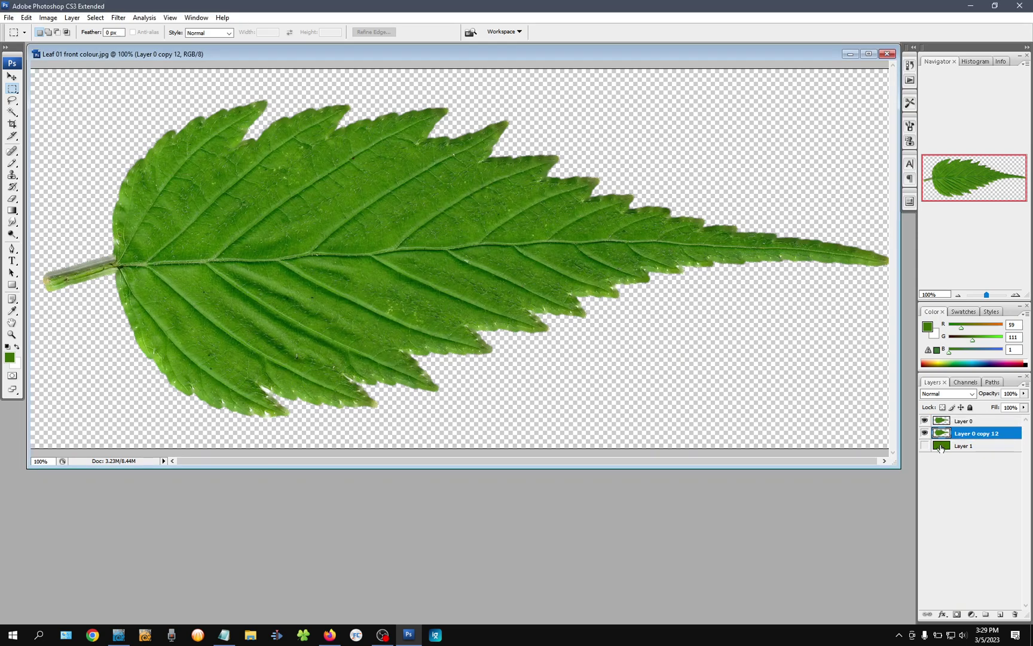
# Zoom in on the first upper lobe's tip and load Layer 0's leaf outline as a selection.
pyautogui.press('z')
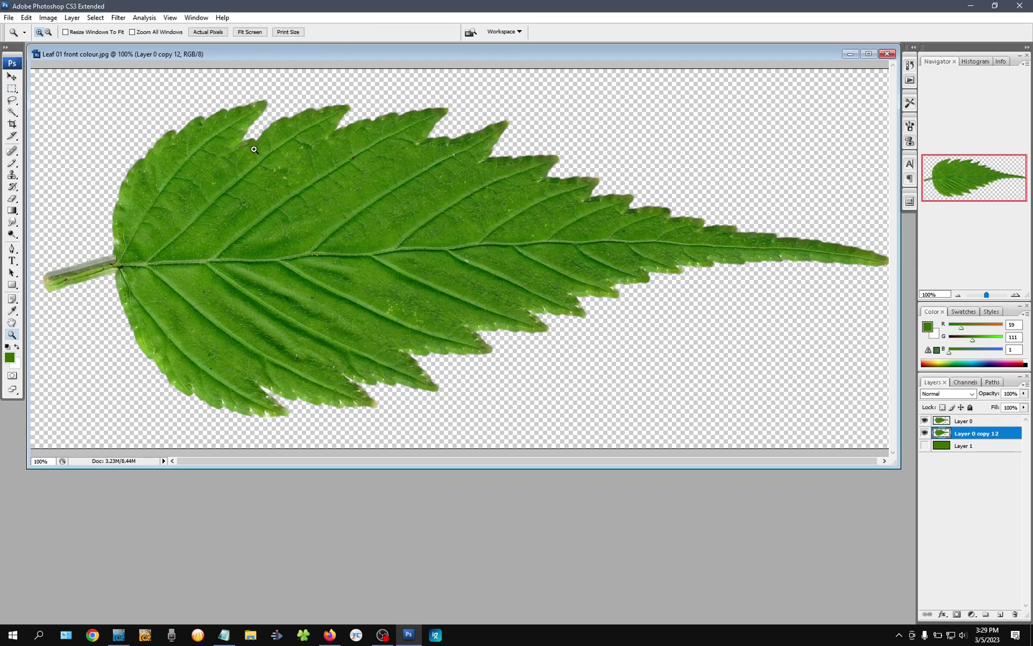
pyautogui.moveTo(204, 142); pyautogui.dragTo(293, 187)
pyautogui.moveTo(374, 282); pyautogui.dragTo(714, 250)
pyautogui.keyDown('ctrl'); pyautogui.click(942, 421); pyautogui.keyUp('ctrl')
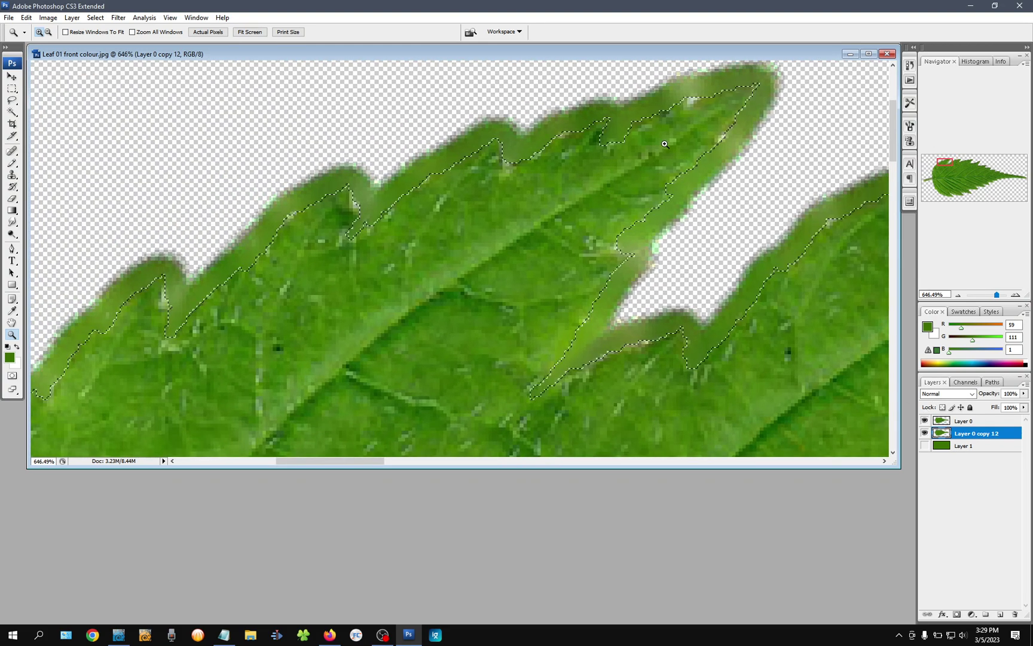
# Examine the extended edge colours outside the selection outline along the leaf's rounded base, stem and lower lobes.
pyautogui.moveTo(168, 323); pyautogui.dragTo(456, 137)
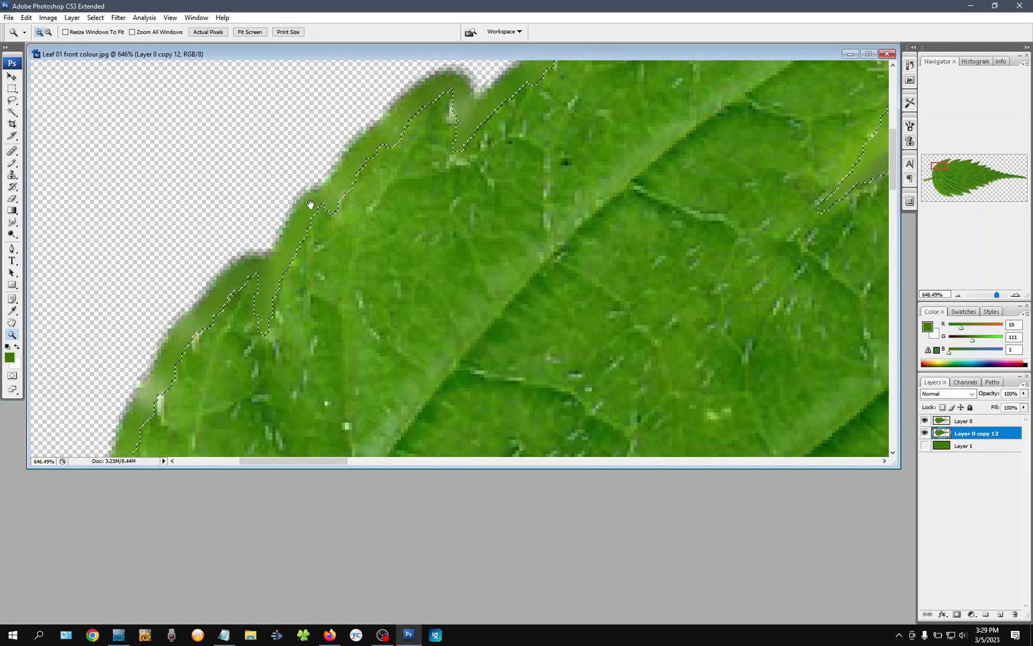
pyautogui.moveTo(283, 320); pyautogui.dragTo(327, 125)
pyautogui.moveTo(290, 291); pyautogui.dragTo(401, 166)
pyautogui.moveTo(365, 273); pyautogui.dragTo(452, 150)
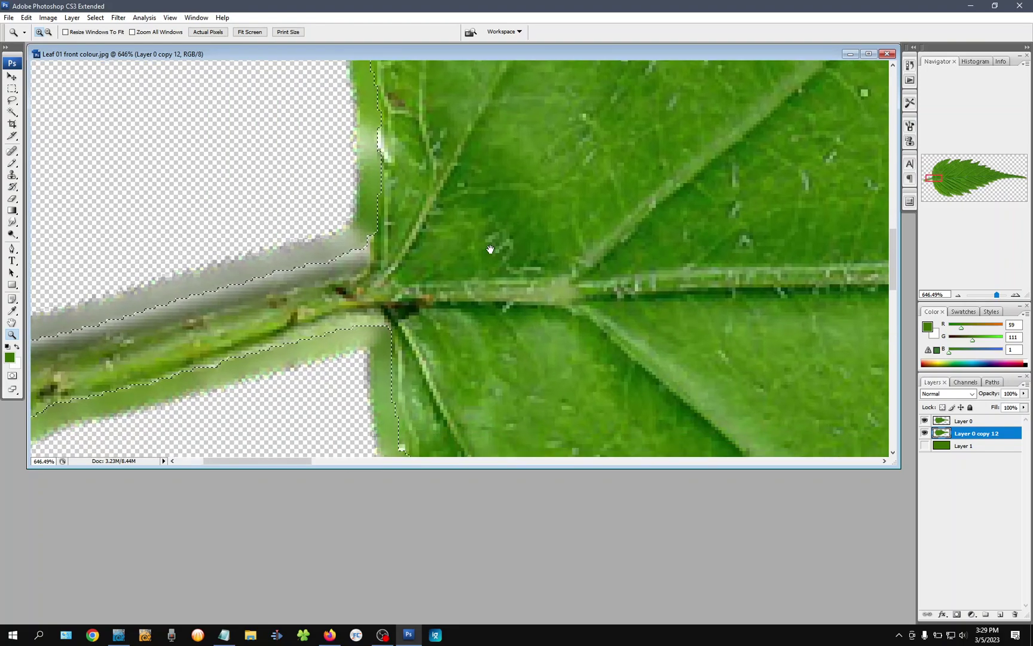
pyautogui.scroll(-3, 471, 222)
pyautogui.moveTo(475, 340); pyautogui.dragTo(445, 138)
pyautogui.moveTo(512, 311); pyautogui.dragTo(473, 168)
pyautogui.moveTo(521, 274); pyautogui.dragTo(481, 185)
pyautogui.scroll(-5, 538, 272)
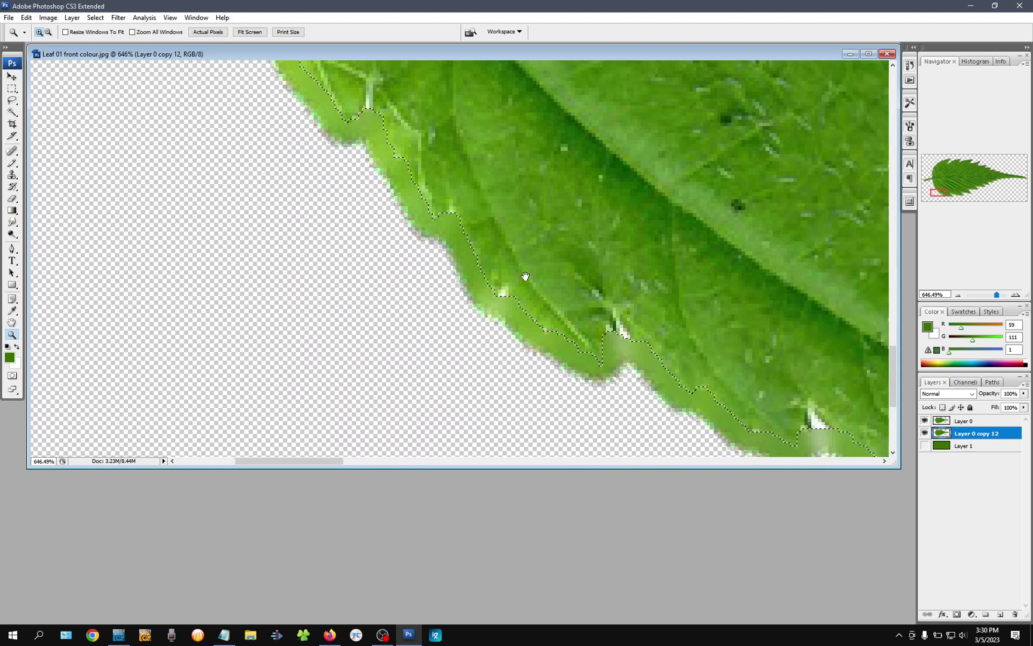
pyautogui.moveTo(589, 260); pyautogui.dragTo(502, 240)
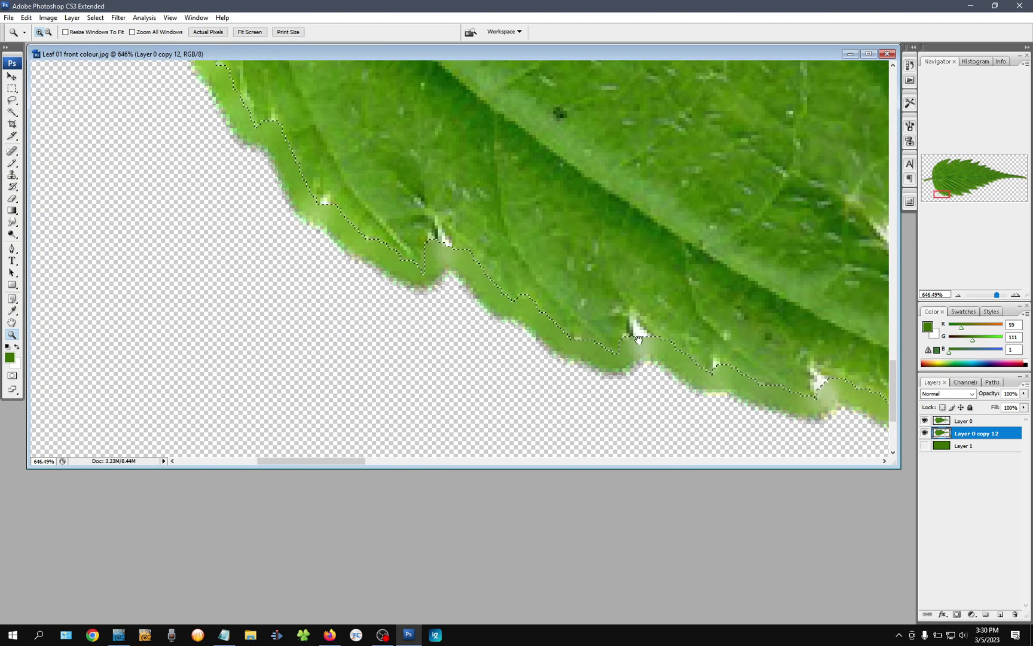
pyautogui.hscroll(2, 604, 299)
pyautogui.scroll(-2, 604, 299)
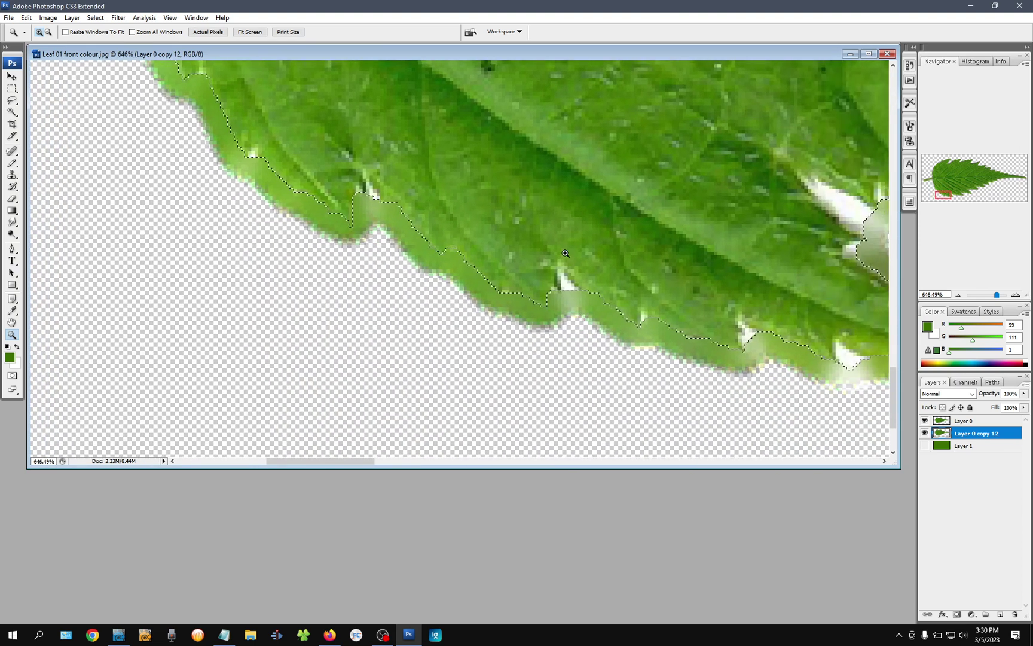
# Inspect the extended edge around the first two upper lobes and clear the leaf outline selection.
pyautogui.moveTo(720, 139); pyautogui.dragTo(508, 413)
pyautogui.moveTo(563, 161); pyautogui.dragTo(497, 443)
pyautogui.moveTo(490, 156); pyautogui.dragTo(482, 446)
pyautogui.scroll(12, 546, 282)
pyautogui.hscroll(-2, 558, 185)
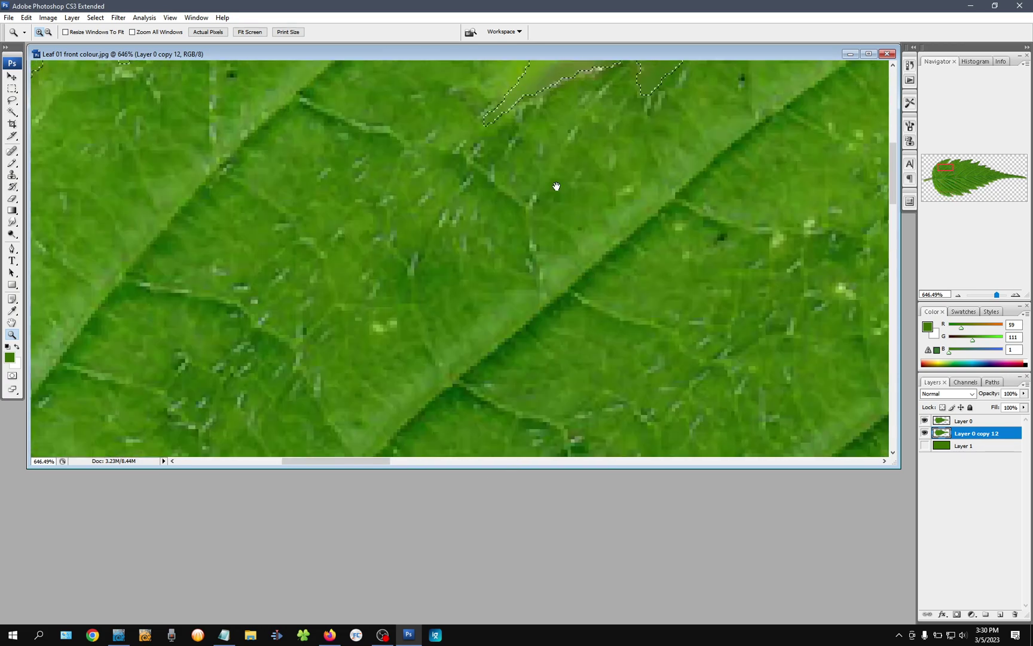
pyautogui.scroll(3, 551, 358)
pyautogui.hscroll(4, 568, 317)
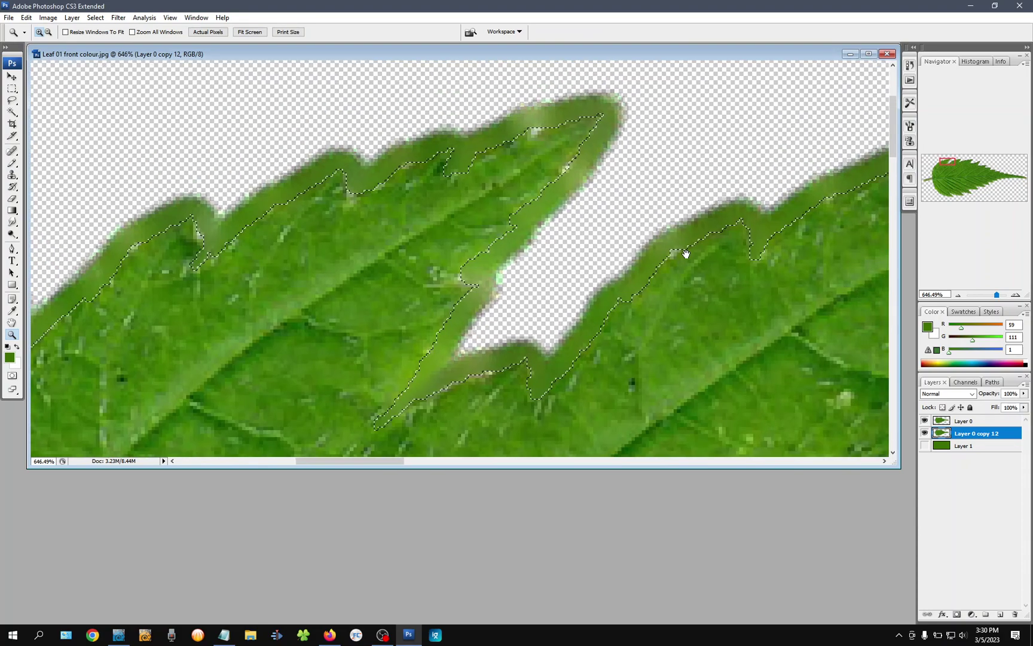
pyautogui.hscroll(3, 623, 272)
pyautogui.hscroll(2, 658, 261)
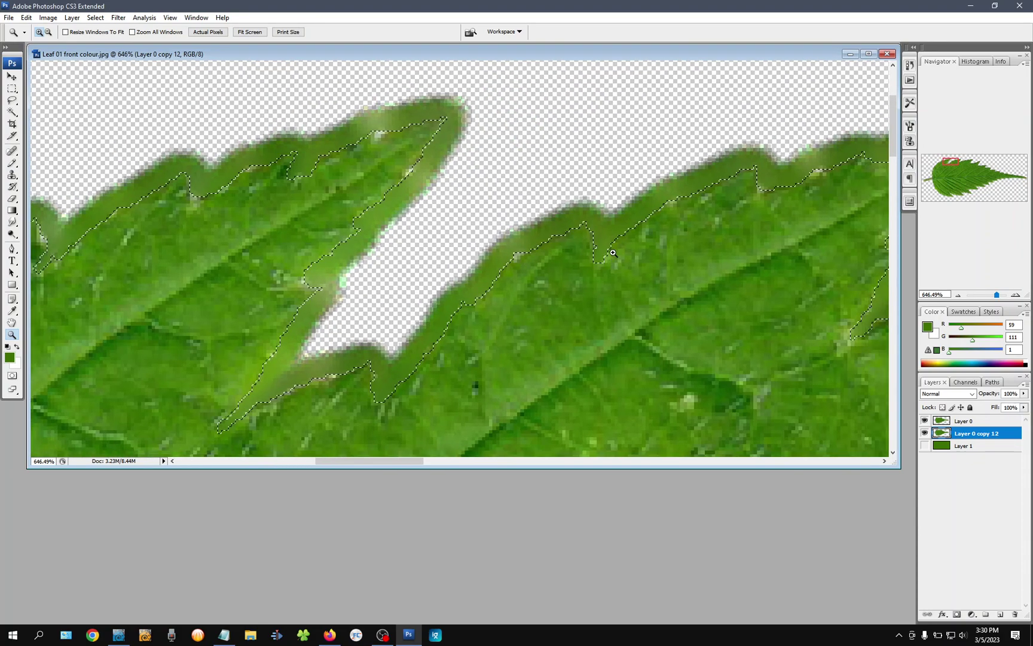
pyautogui.hotkey('ctrl', 'd')
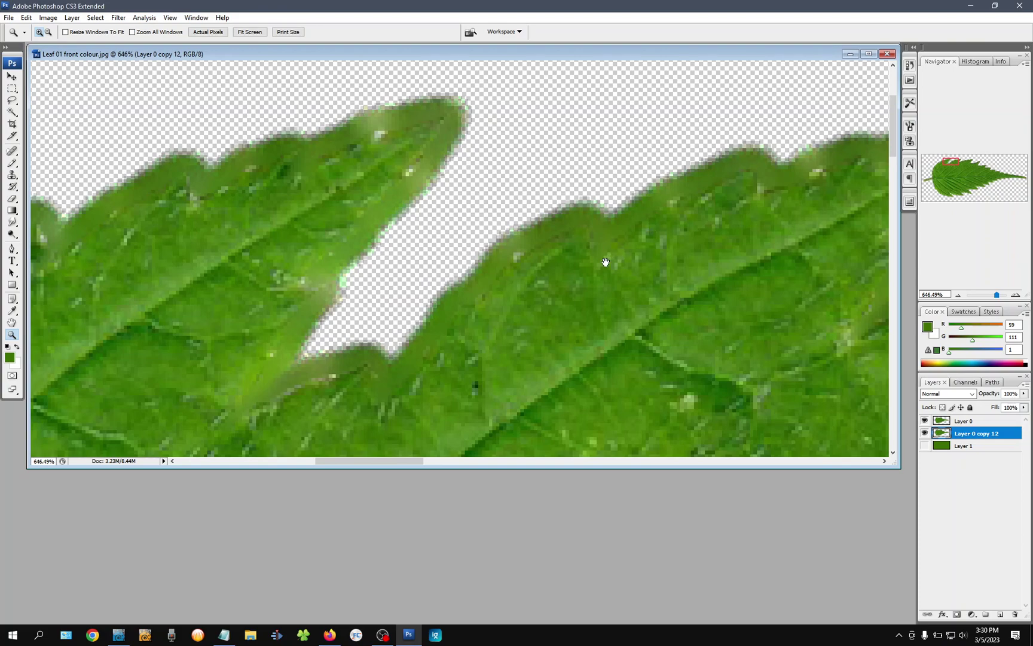
# Review the radius of the last Gaussian Blur and leave its settings without applying the filter again.
pyautogui.moveTo(605, 262); pyautogui.dragTo(518, 236)
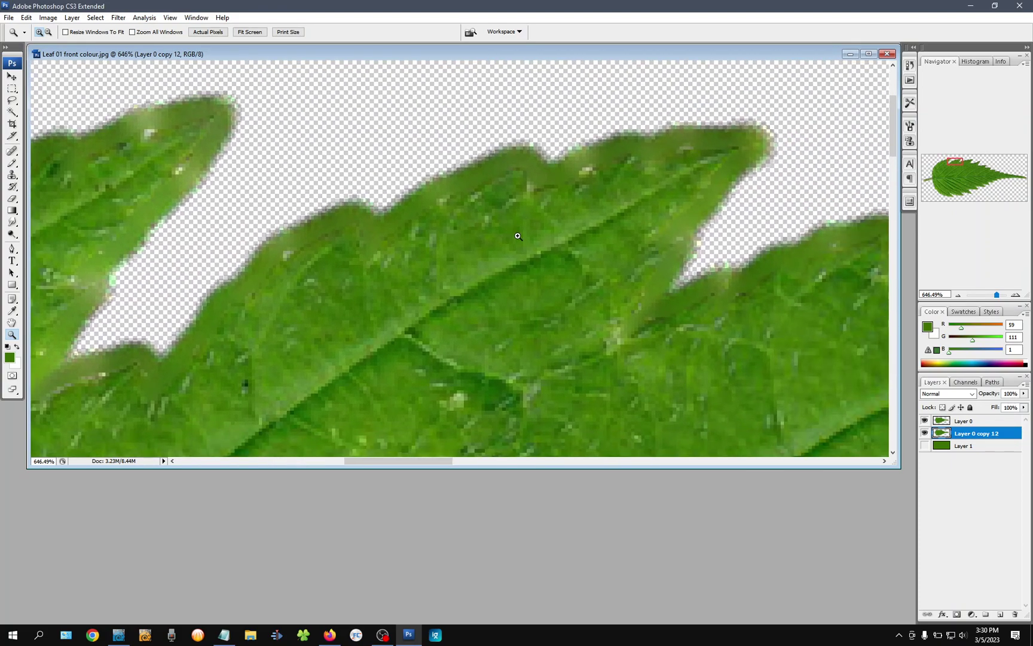
pyautogui.hotkey('ctrl', 'alt', 'f')
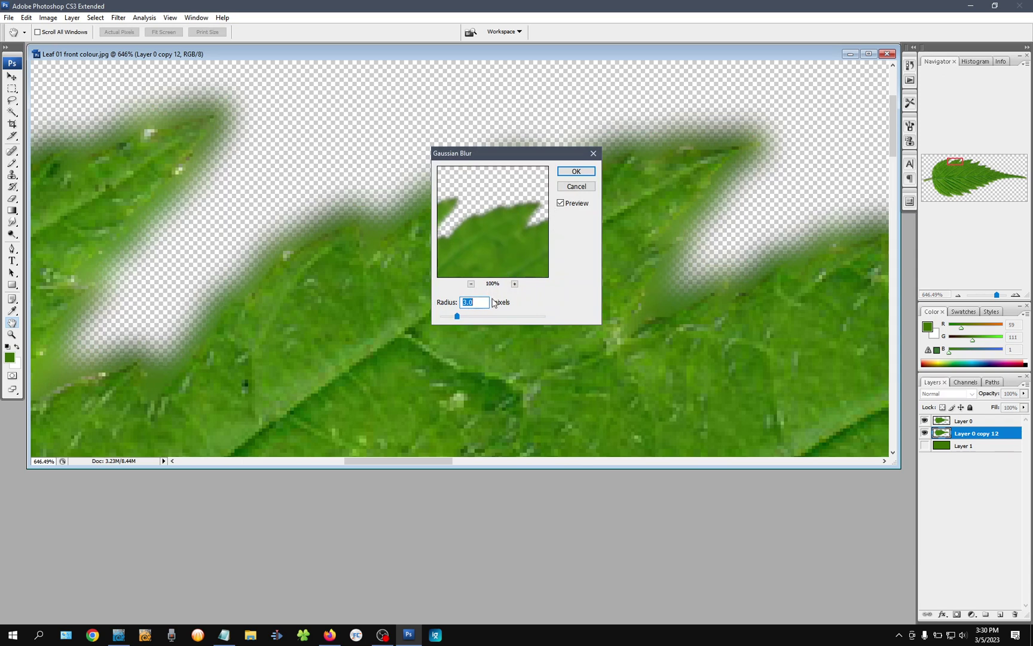
pyautogui.click(583, 191)
# View the whole leaf at 100% and show the green Layer 1 beneath the two leaf layers.
pyautogui.moveTo(561, 236); pyautogui.dragTo(473, 206)
pyautogui.click(526, 231)
pyautogui.click(511, 266)
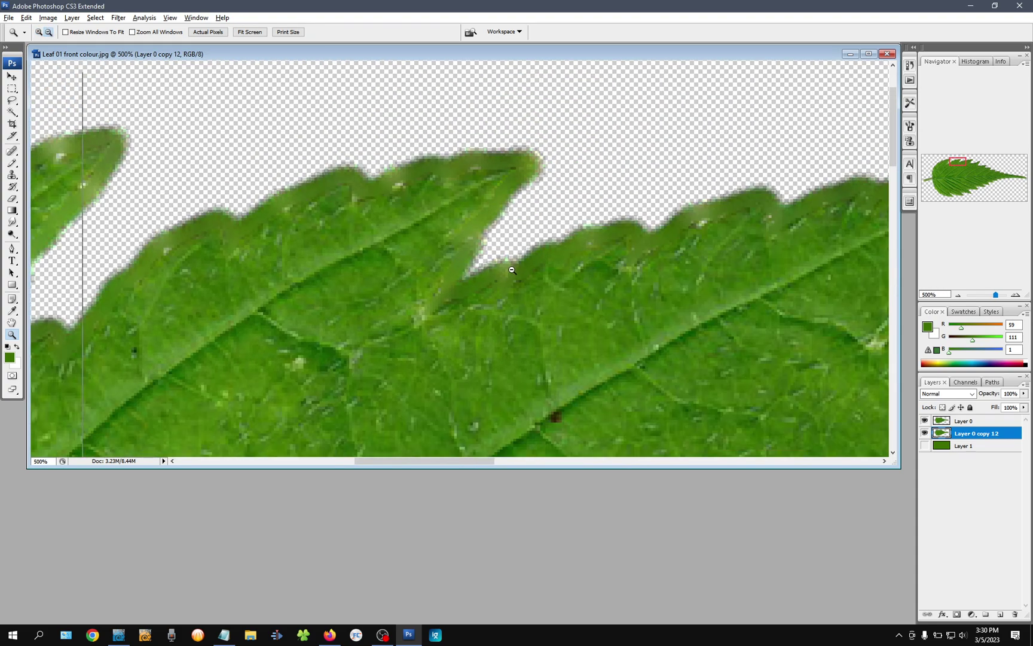
pyautogui.click(511, 267)
pyautogui.keyDown('alt'); pyautogui.click(504, 291); pyautogui.keyUp('alt')
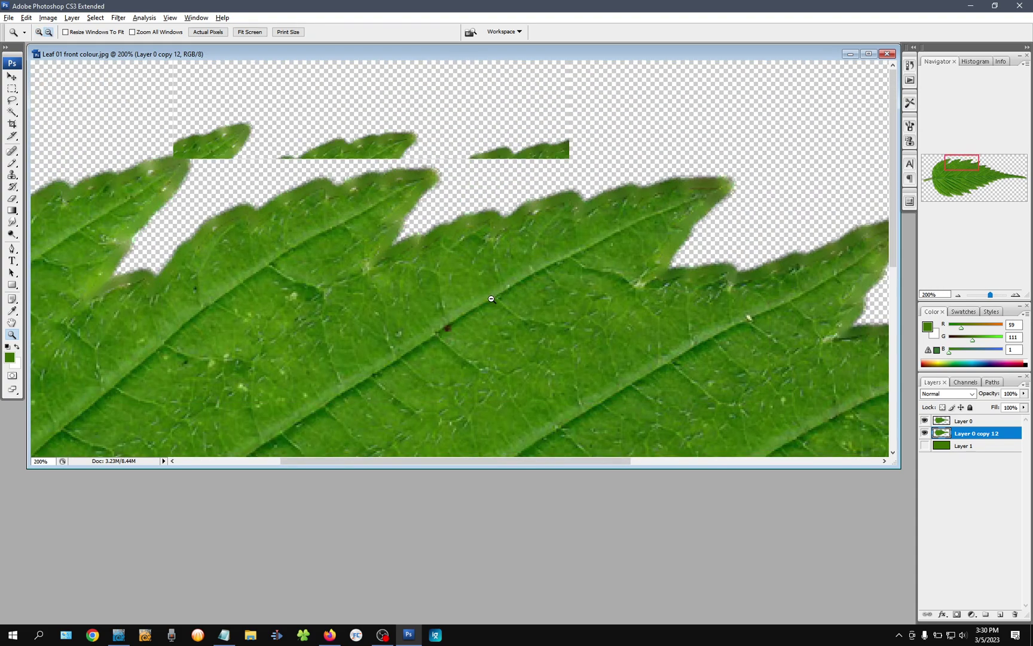
pyautogui.moveTo(400, 395); pyautogui.dragTo(521, 275)
pyautogui.keyDown('alt'); pyautogui.click(510, 298); pyautogui.keyUp('alt')
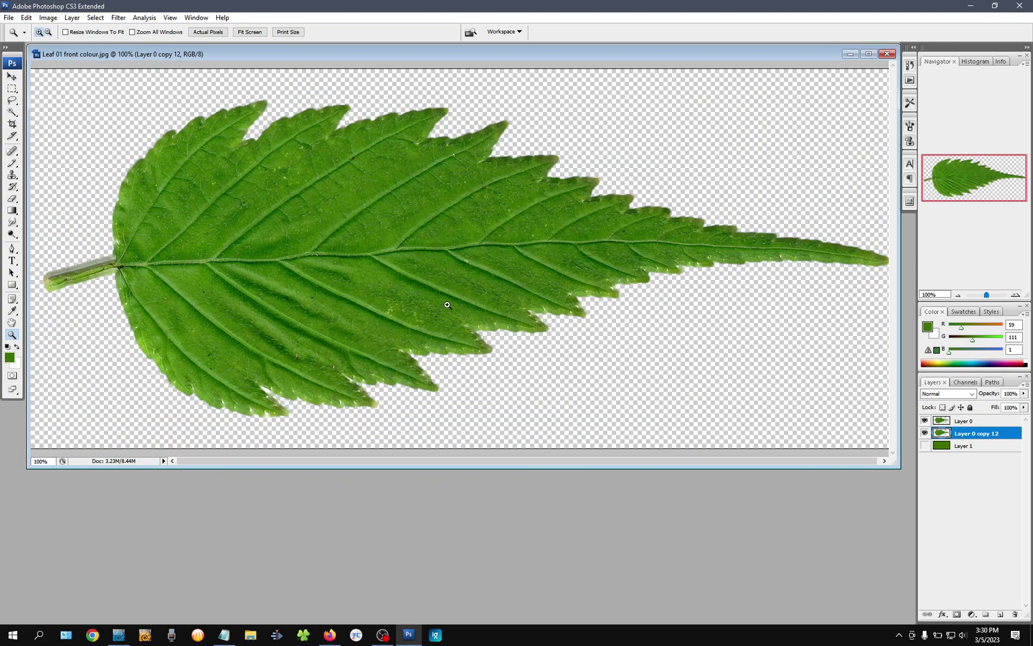
pyautogui.press('m')
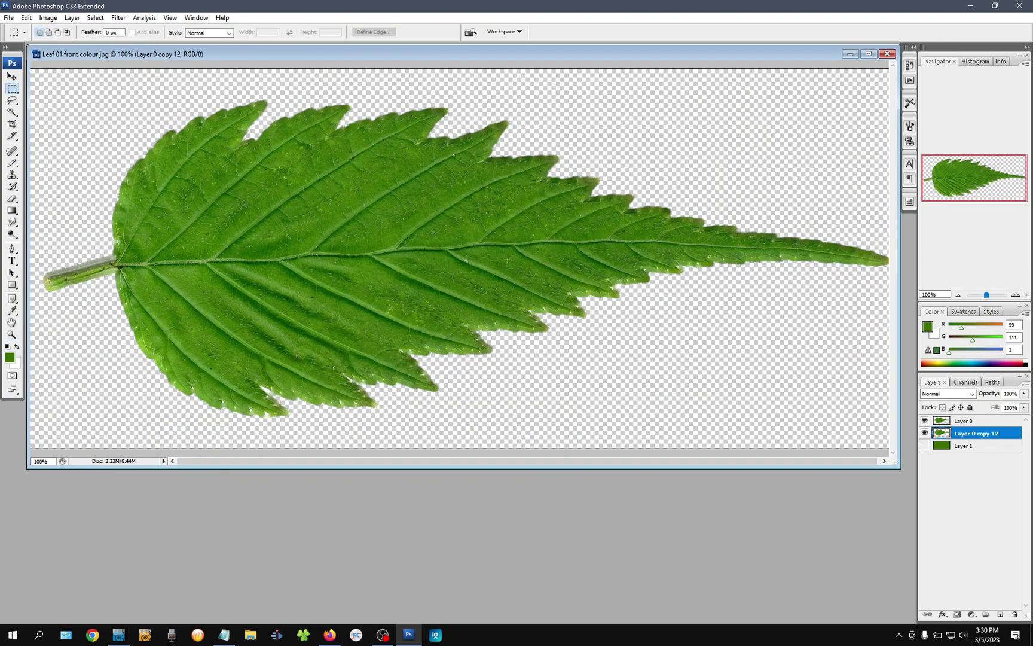
pyautogui.click(925, 446)
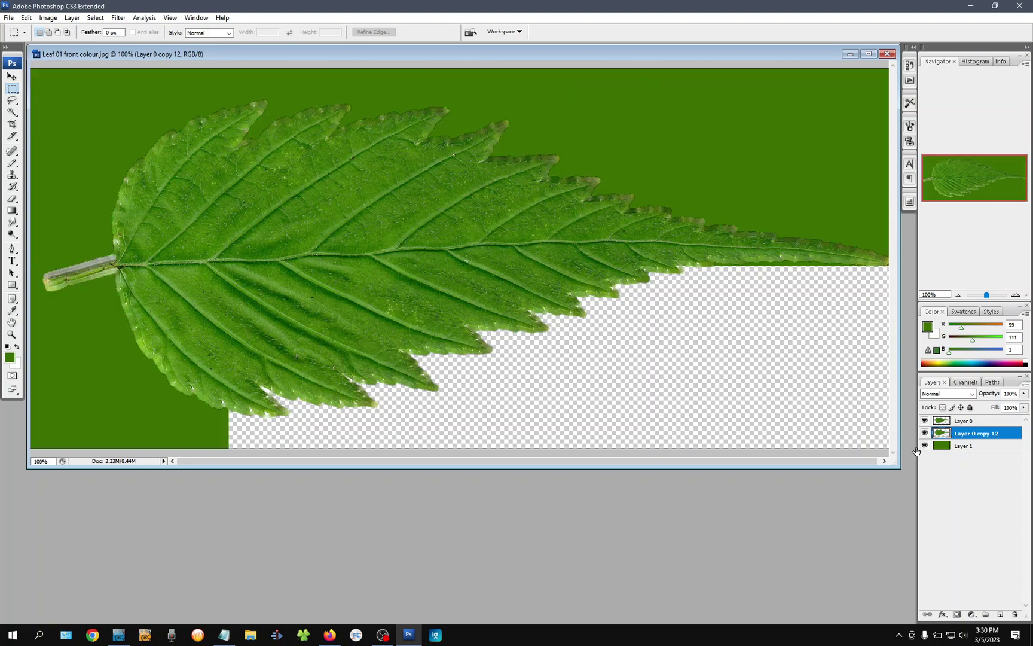